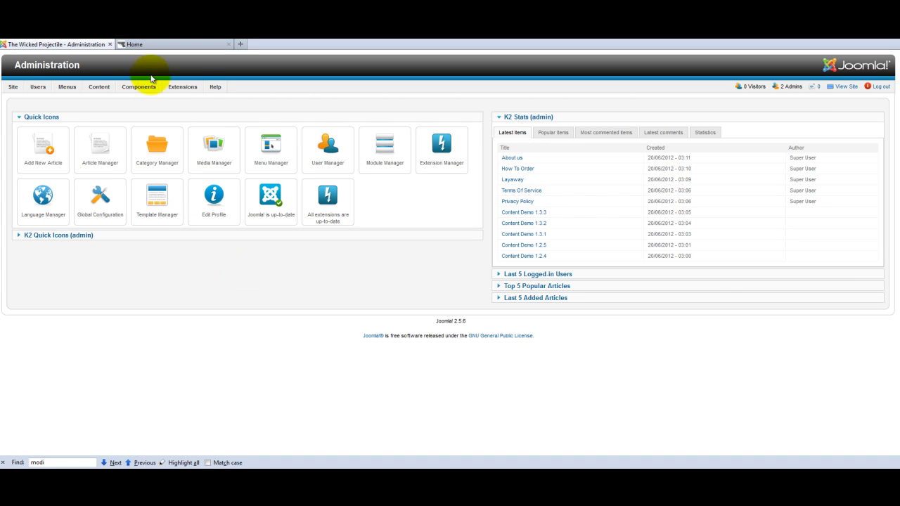
Open the VirtueMart product list and clone the Ruger LCR product
mouse_move(188, 89)
mouse_move(141, 88)
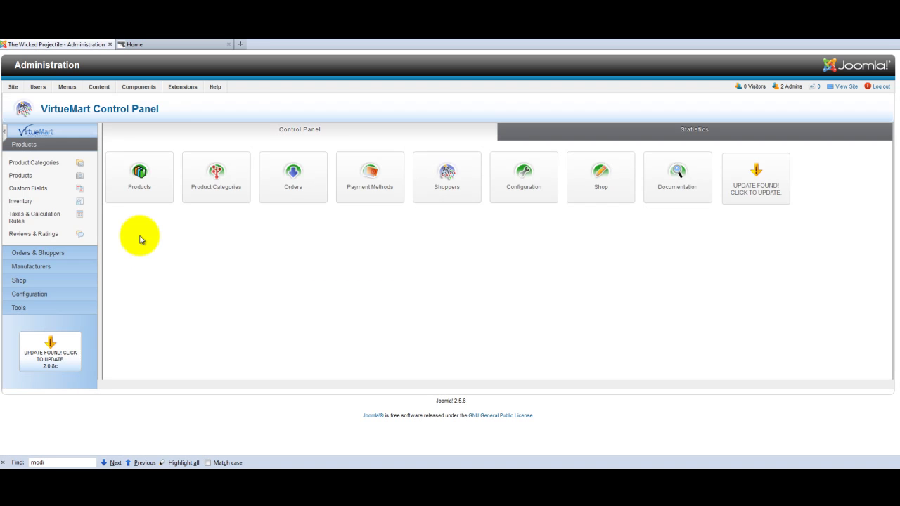
click(122, 186)
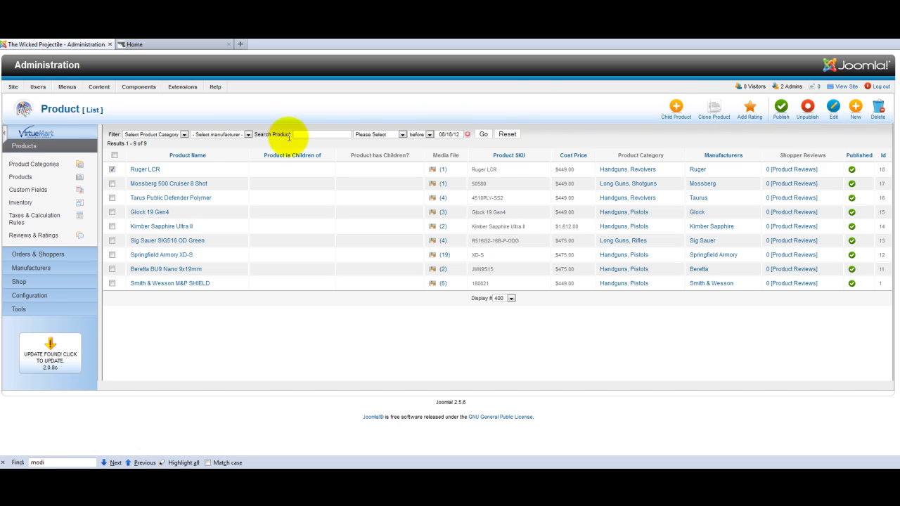
click(112, 171)
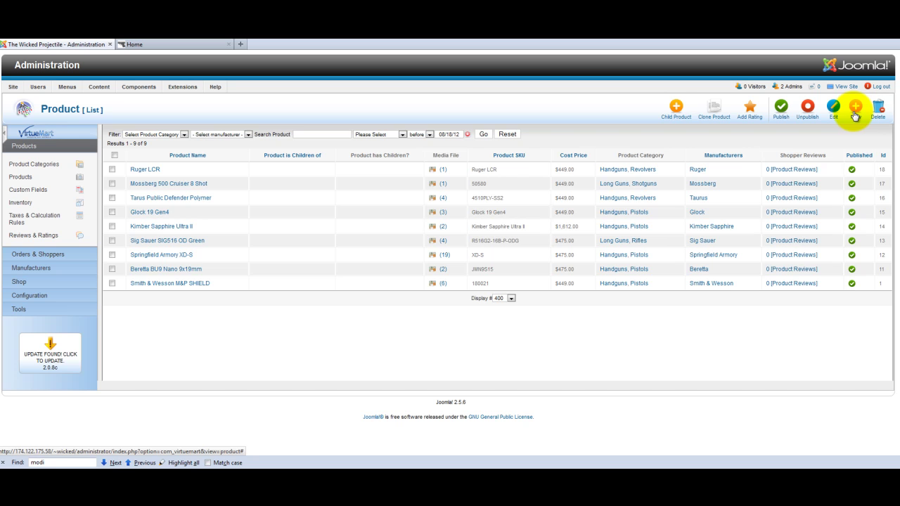
click(112, 169)
click(709, 113)
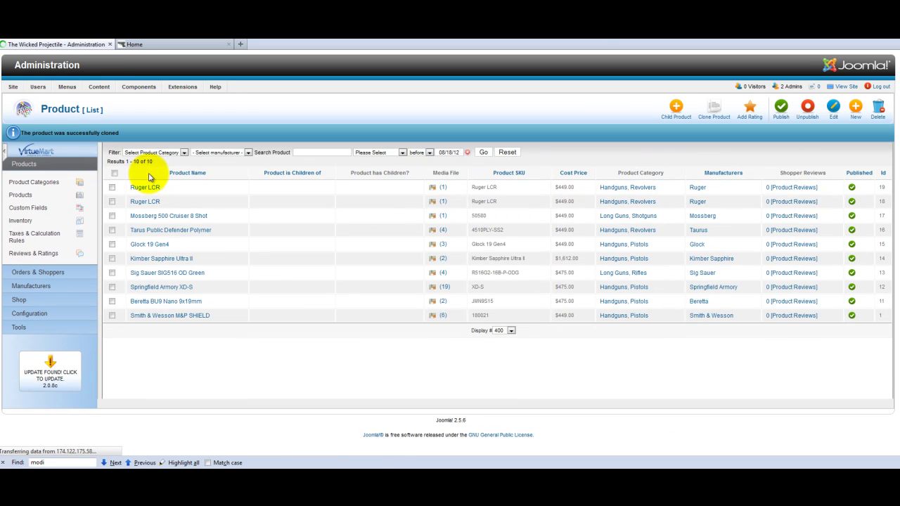
Open the cloned Ruger LCR product for editing and set its product SKU to "Ruger LCR2"
click(137, 189)
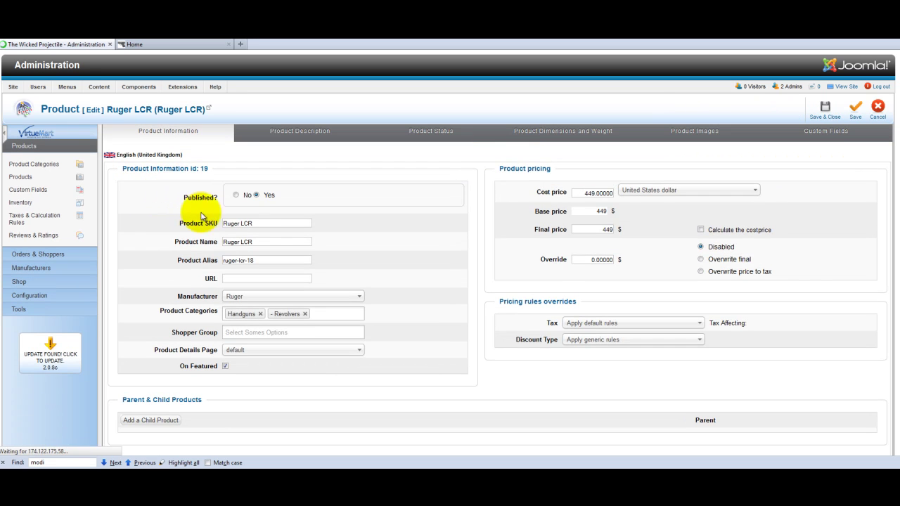
click(260, 224)
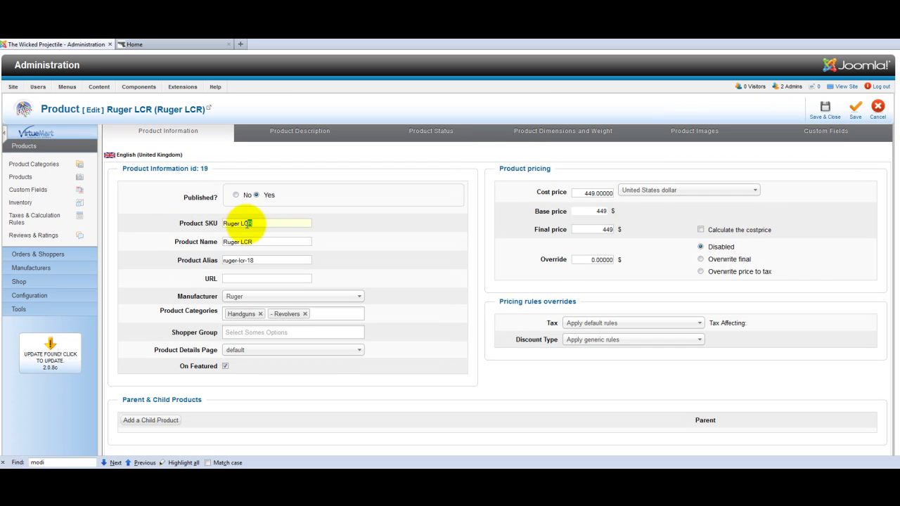
click(252, 223)
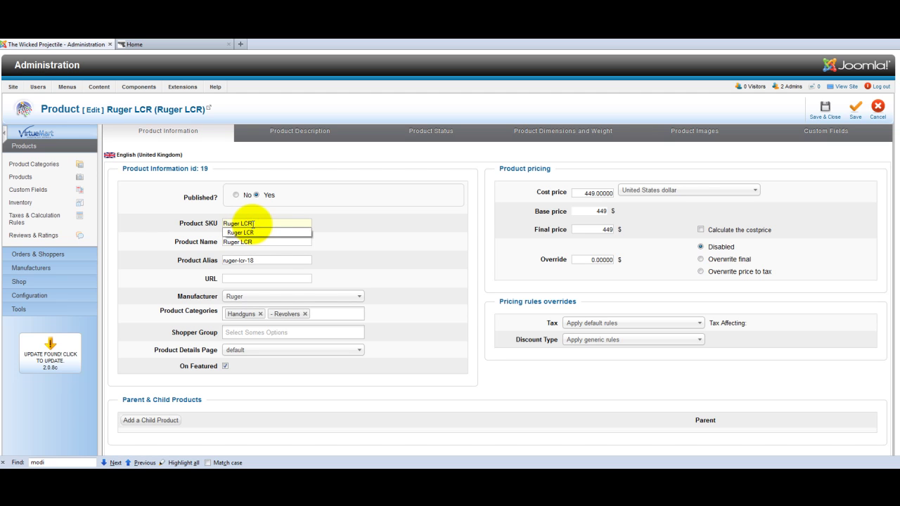
text(2)
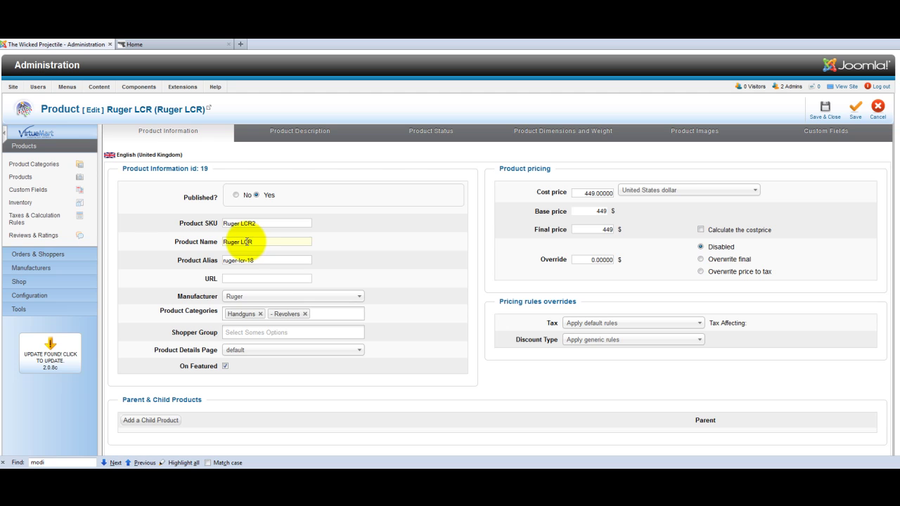
Change the cloned product's name to "Smith & Wesson 2"
triple_click(252, 241)
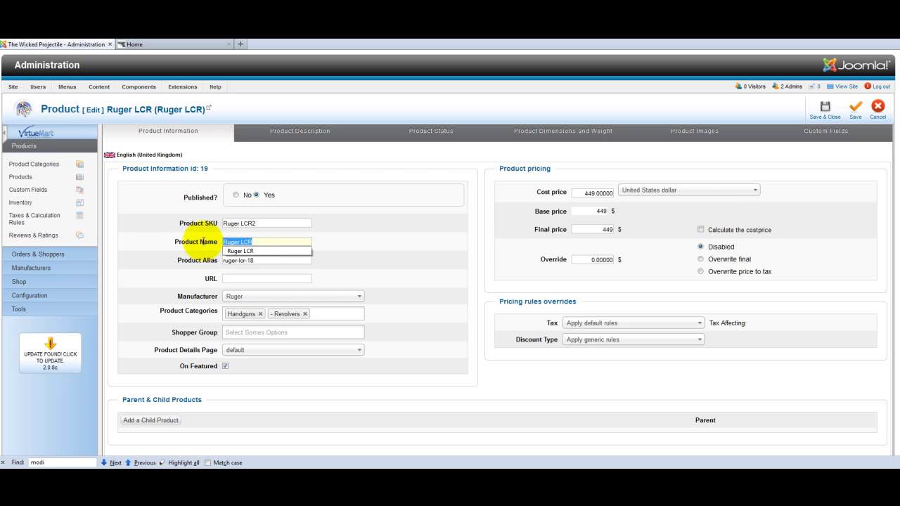
text(Smith &)
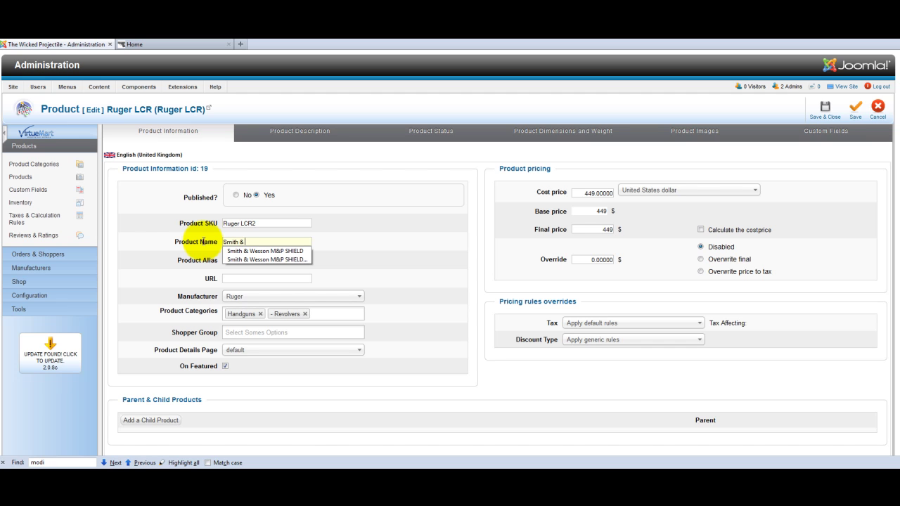
text( S)
key(BackSpace)
text(Wesson 2)
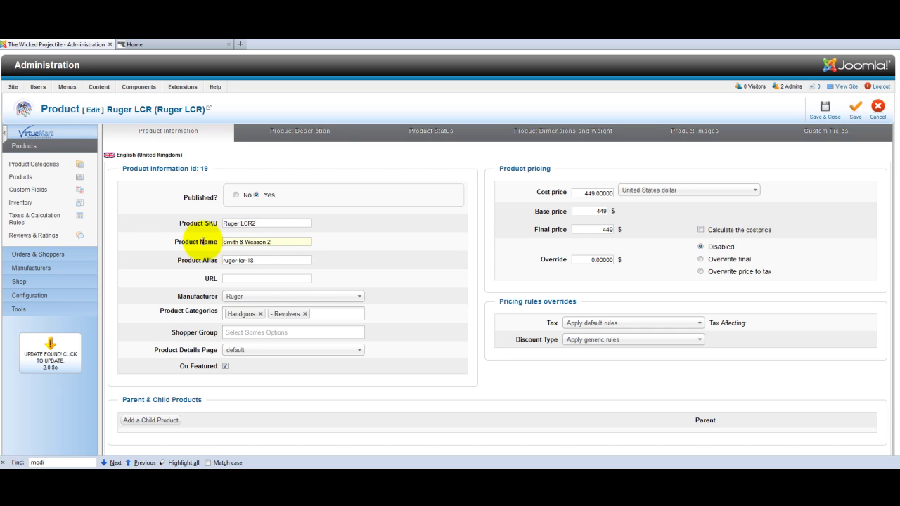
Clear the product alias of the cloned product
click(261, 261)
click(174, 252)
drag(267, 261, 155, 257)
key(BackSpace)
click(234, 259)
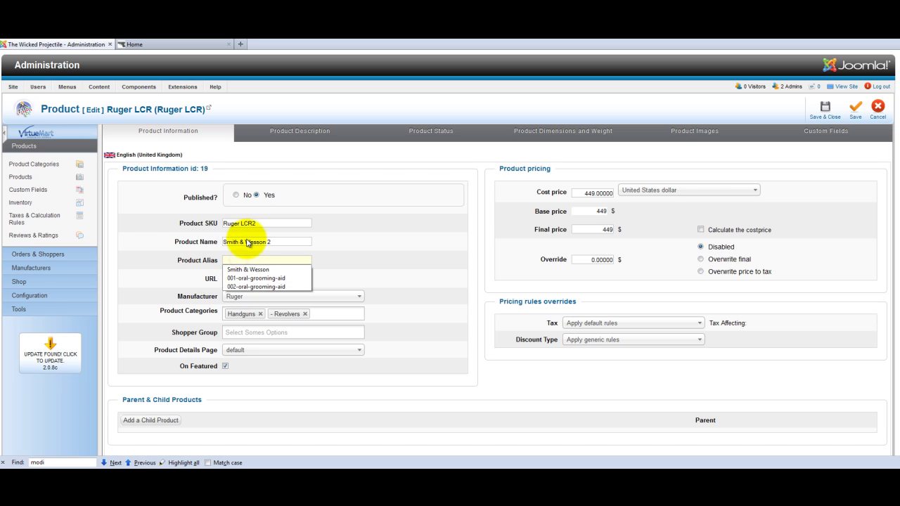
Add the Stocks category to the product and remove its Revolvers category
scroll(267, 244, down, 1)
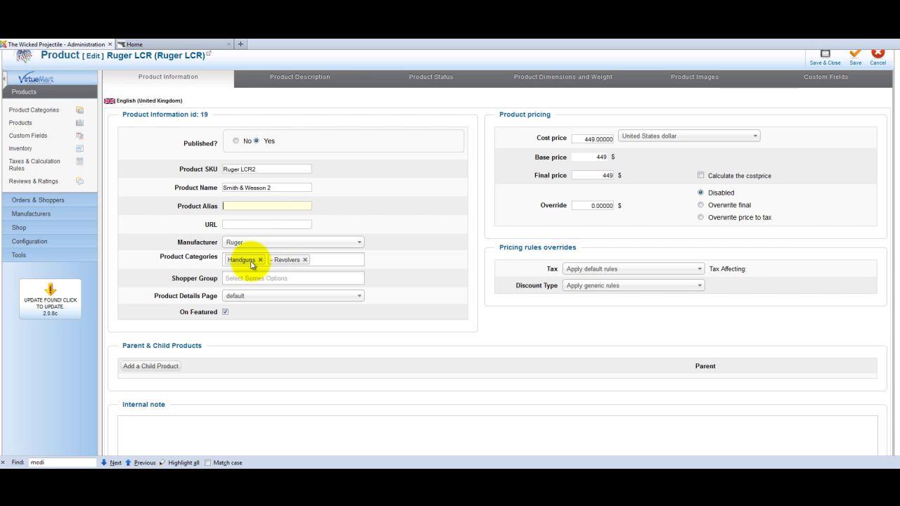
click(324, 258)
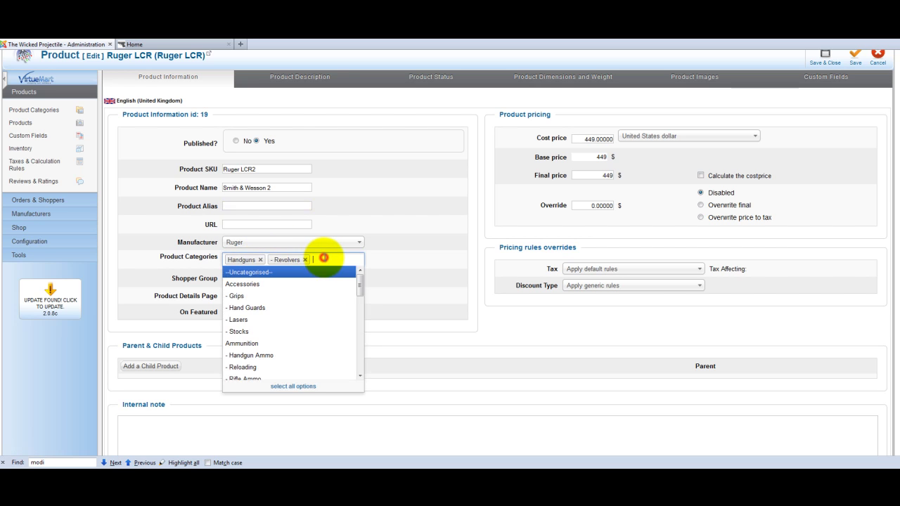
click(240, 332)
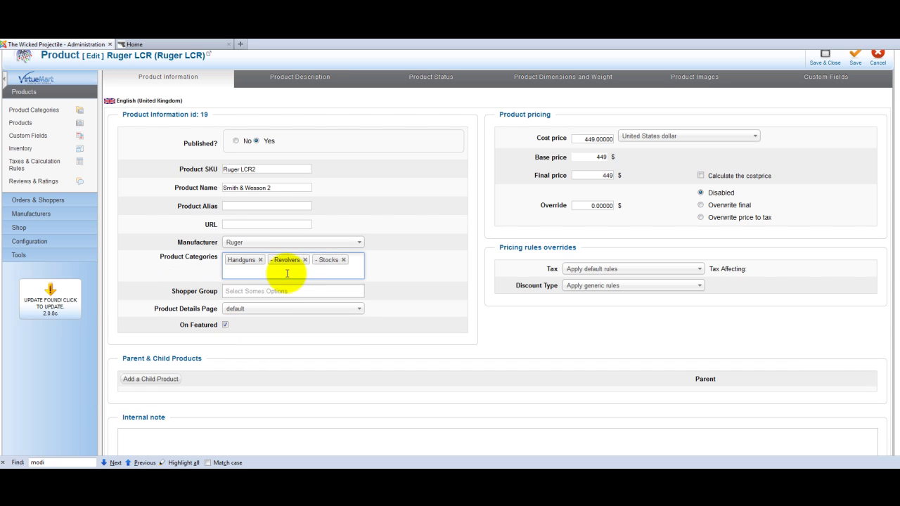
click(304, 260)
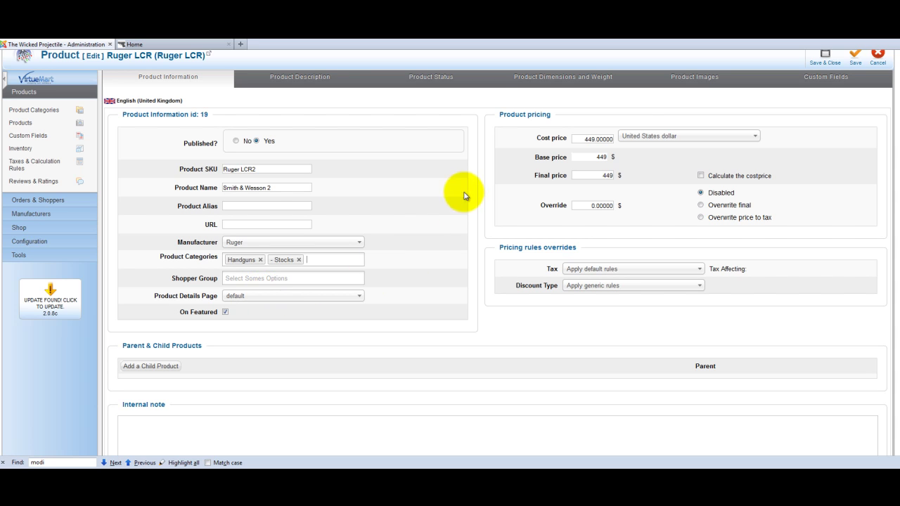
Set the product's cost price to 589 and save the product
drag(581, 138, 623, 144)
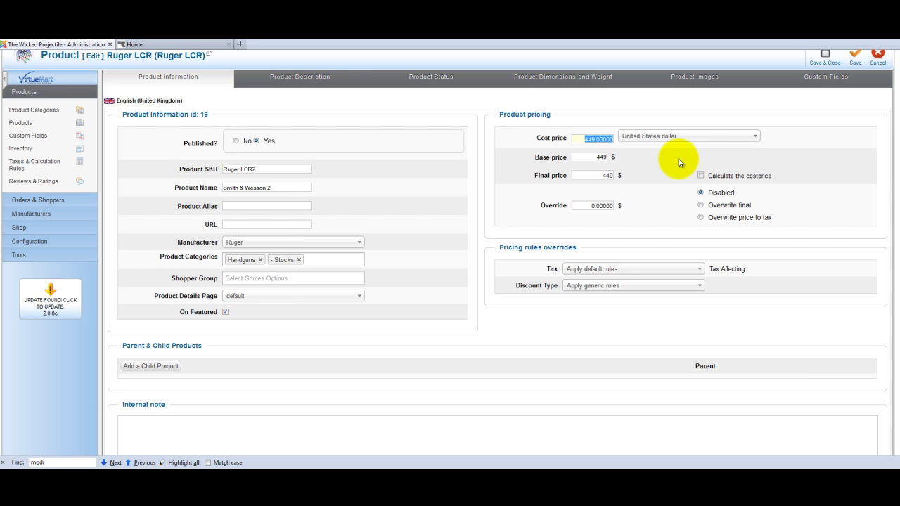
text(589)
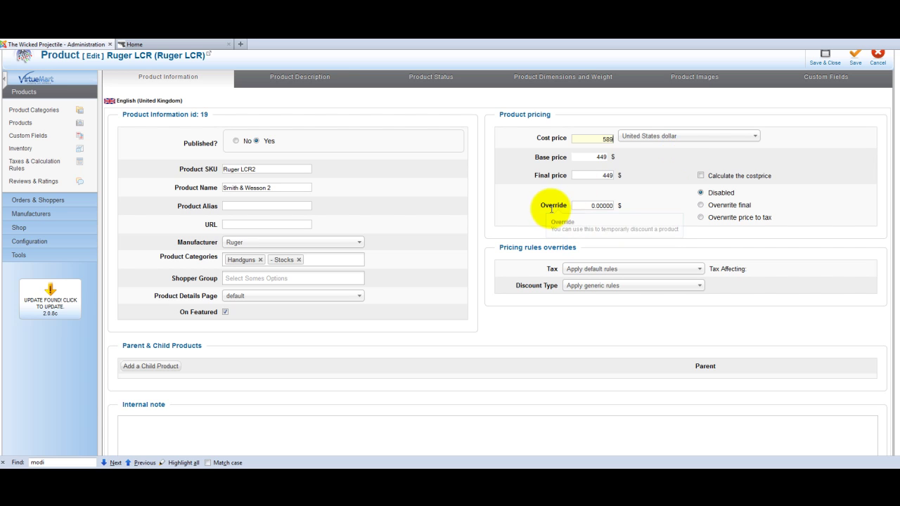
scroll(110, 386, down, 3)
scroll(110, 388, up, 5)
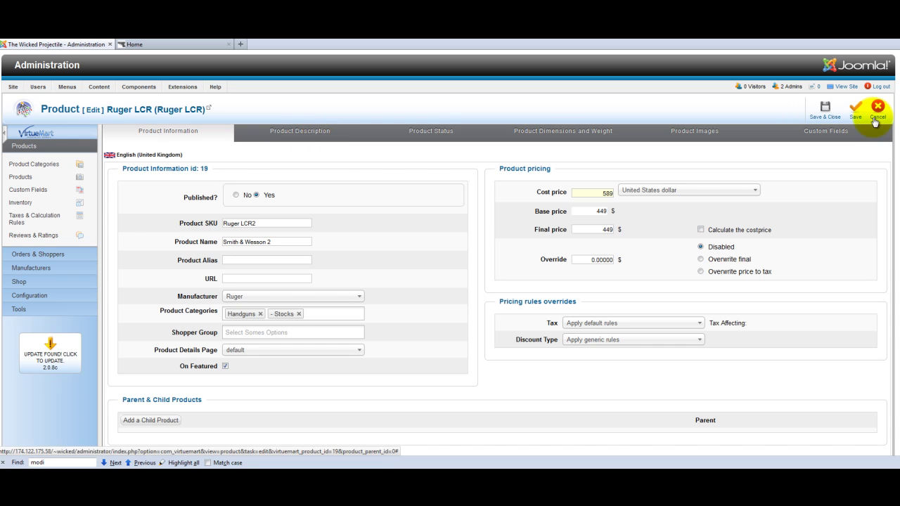
click(855, 106)
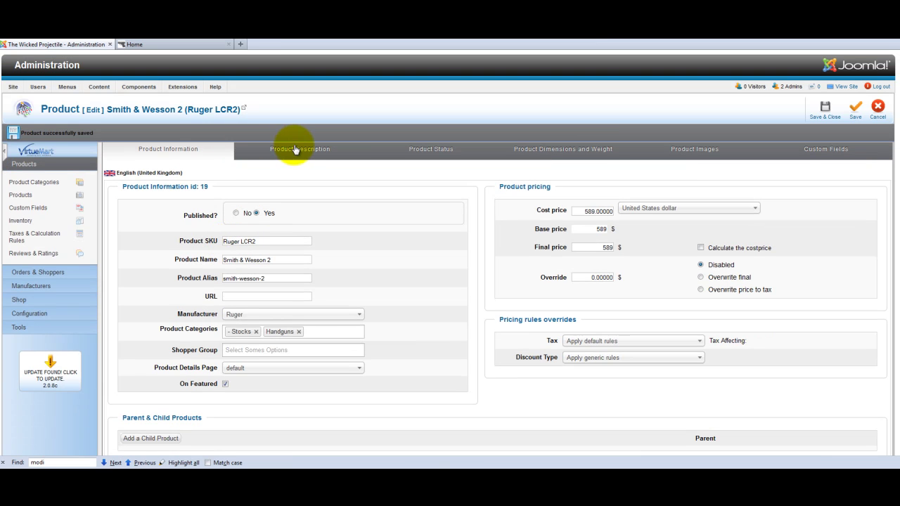
Examine the product description and the text in both cells of its table
click(296, 150)
scroll(155, 267, down, 1)
scroll(155, 268, down, 1)
drag(297, 270, 229, 269)
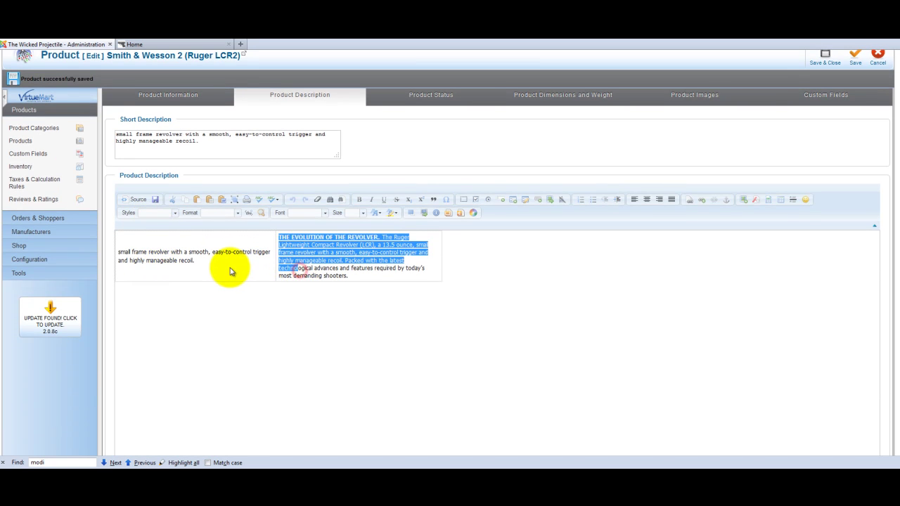
click(222, 264)
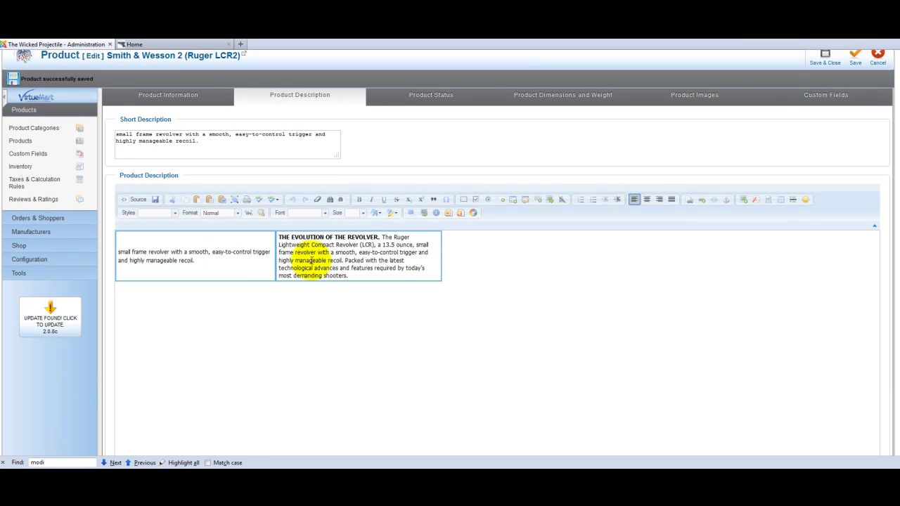
click(220, 267)
drag(220, 267, 116, 251)
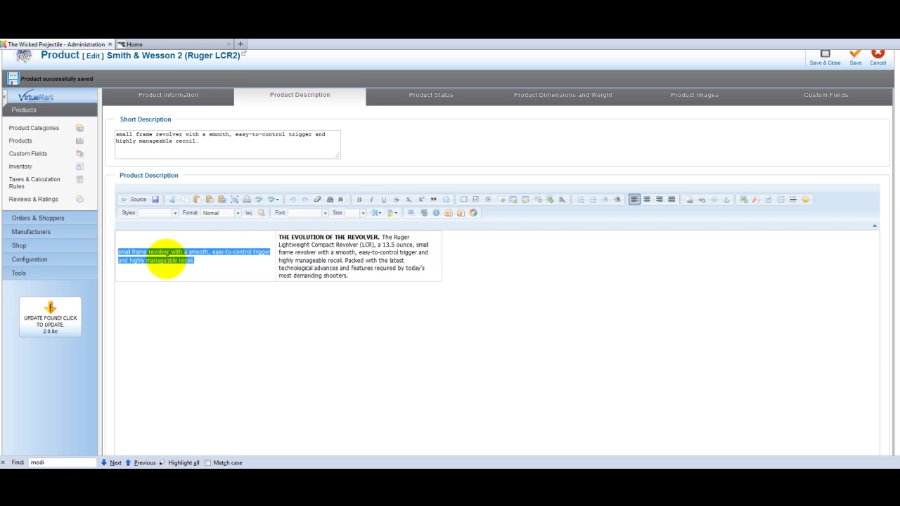
Look at the properties for inserting a table into the product description, without adding one
click(301, 253)
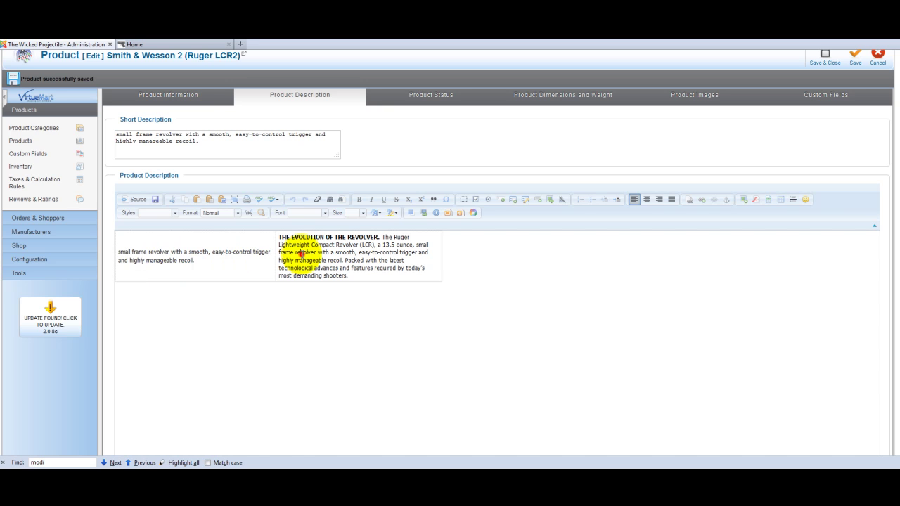
click(781, 202)
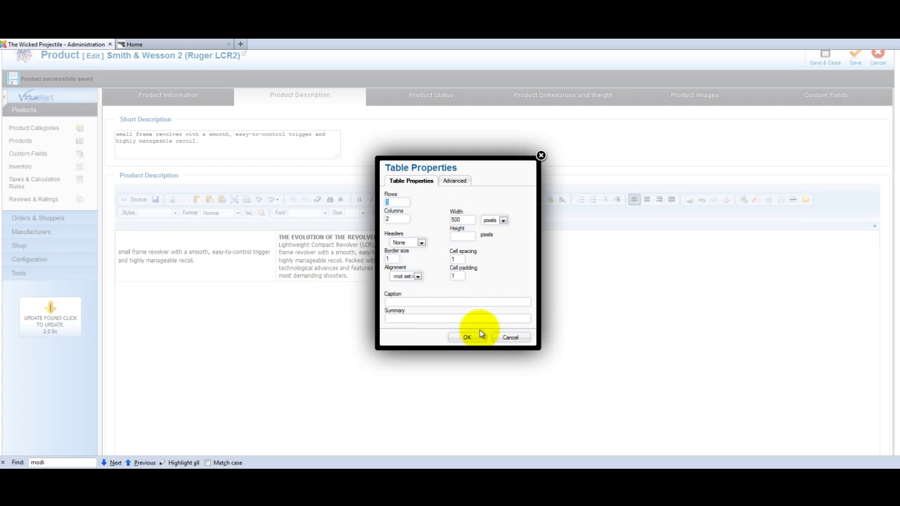
click(507, 337)
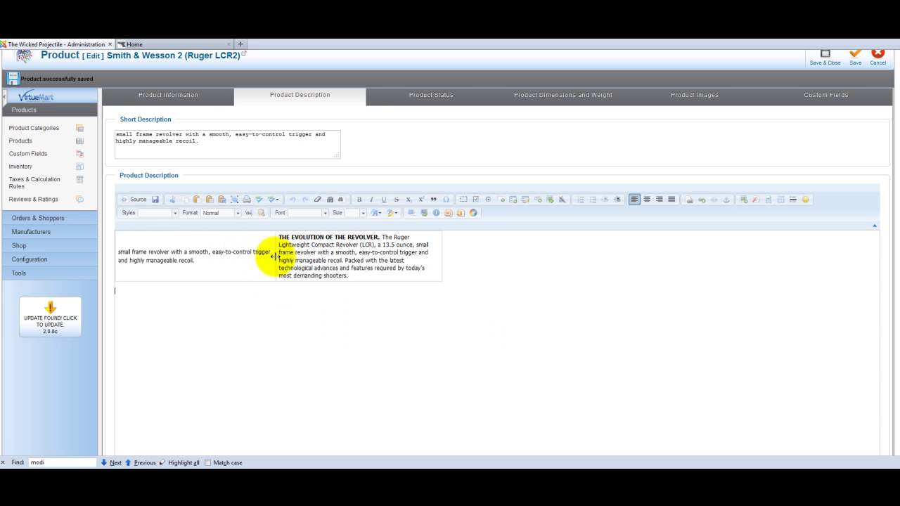
Compare the text in the description table's first cell with the short description by selecting each
drag(275, 256, 120, 251)
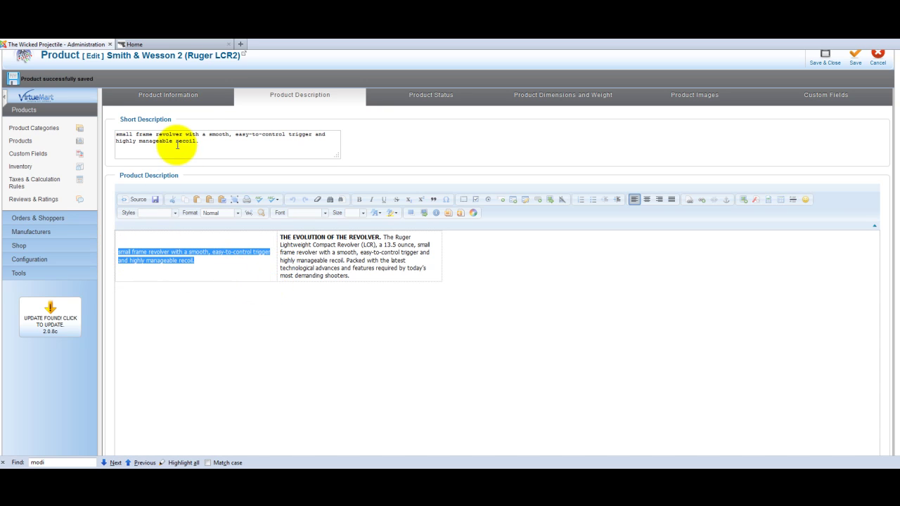
click(211, 145)
drag(210, 145, 56, 131)
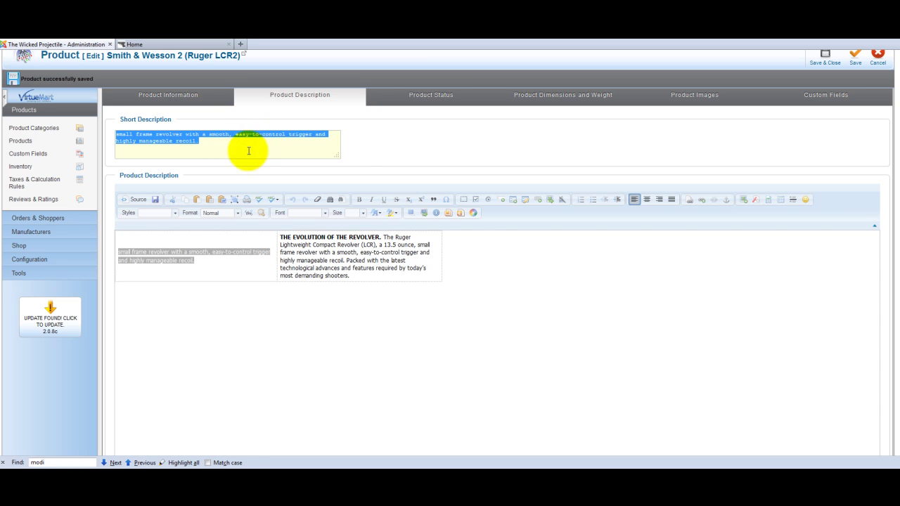
Review the product status settings, including stock, purchase quantities, availability and the shopper e-mail section
click(437, 94)
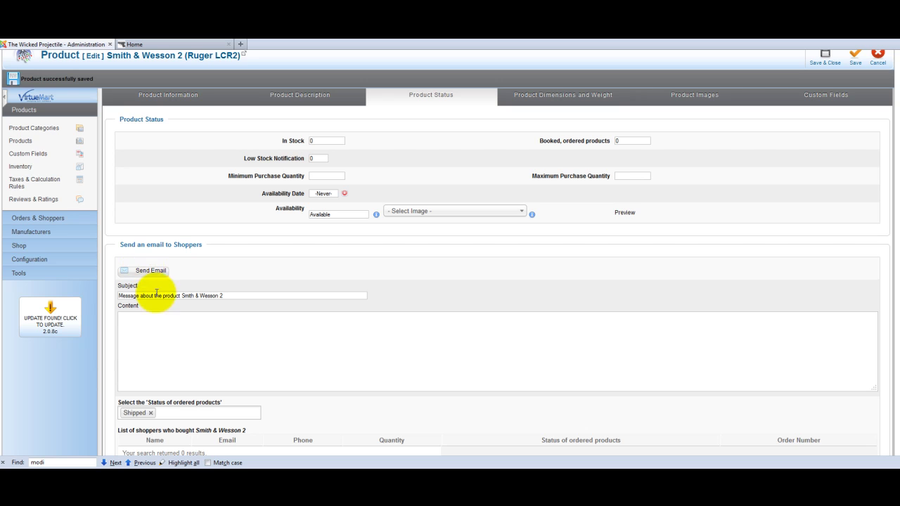
scroll(215, 357, down, 4)
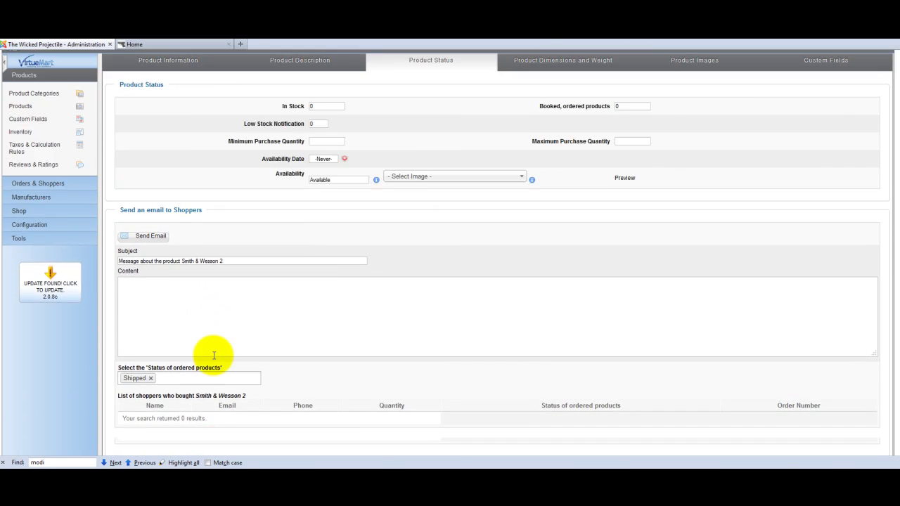
scroll(234, 336, up, 5)
scroll(234, 336, up, 2)
Examine the product's meta information fields below the description, including custom page title and meta description
click(285, 149)
scroll(246, 252, down, 7)
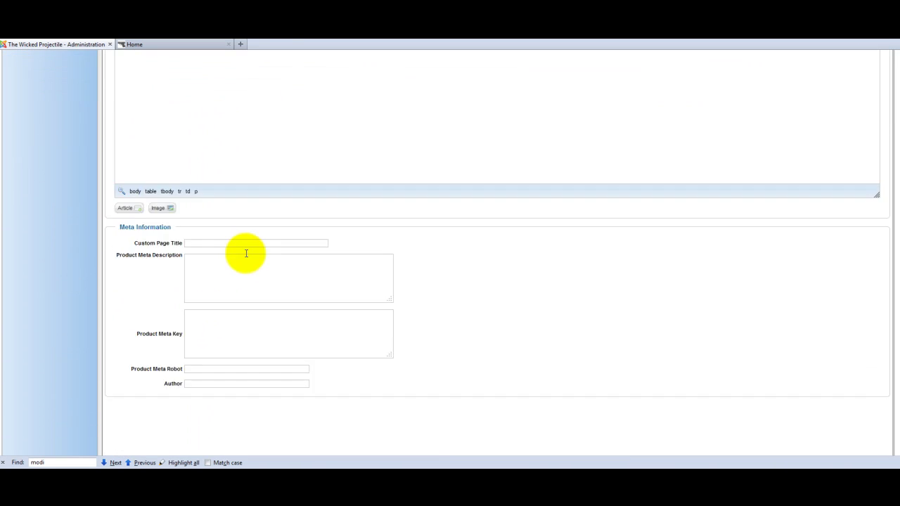
scroll(246, 253, down, 2)
click(212, 188)
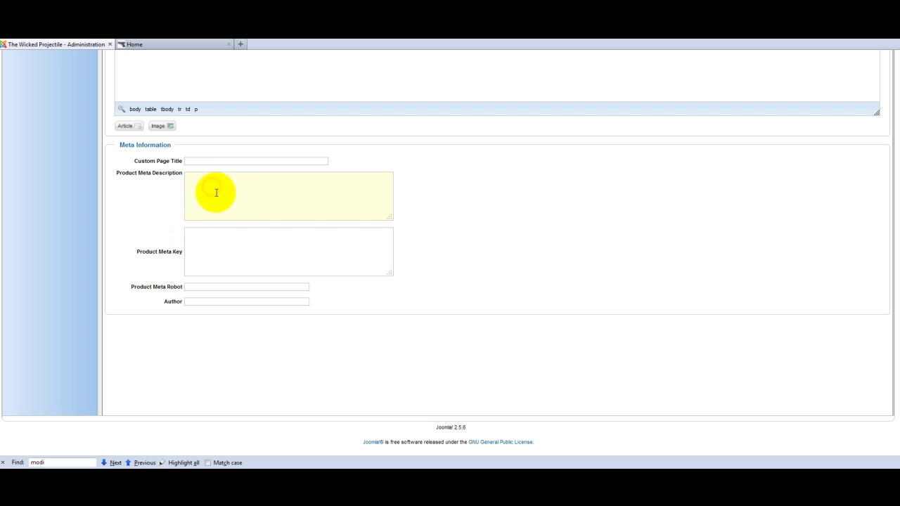
click(209, 161)
scroll(214, 191, up, 4)
scroll(213, 195, down, 3)
scroll(216, 199, up, 4)
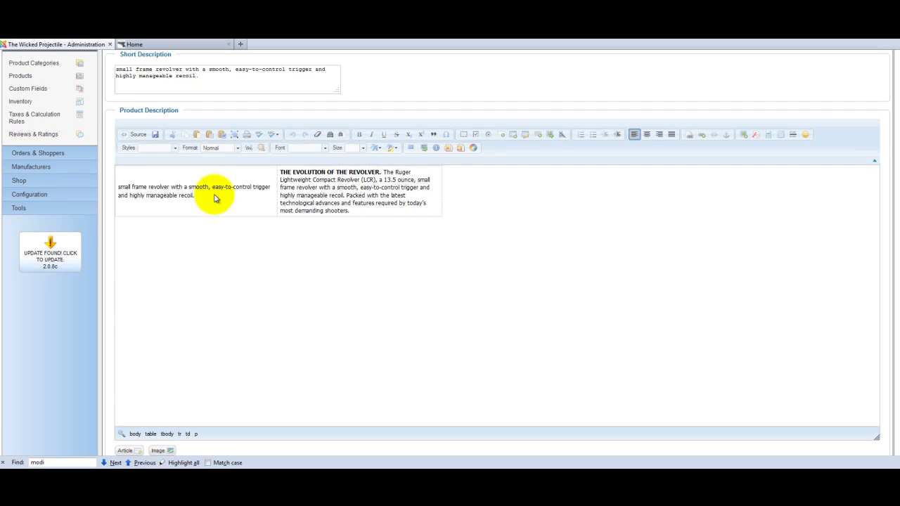
scroll(215, 197, up, 3)
Compare the product name with the descriptions, and review the custom page title, meta description and meta key fields
click(174, 149)
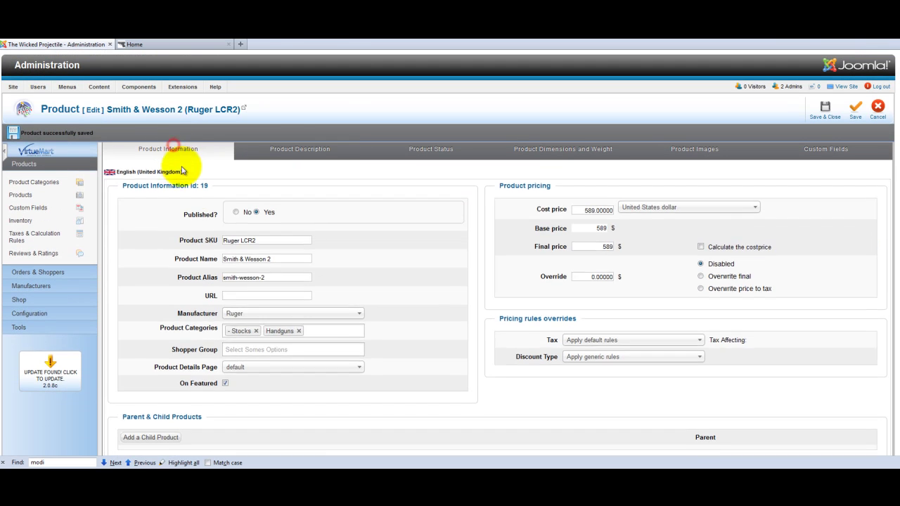
triple_click(273, 261)
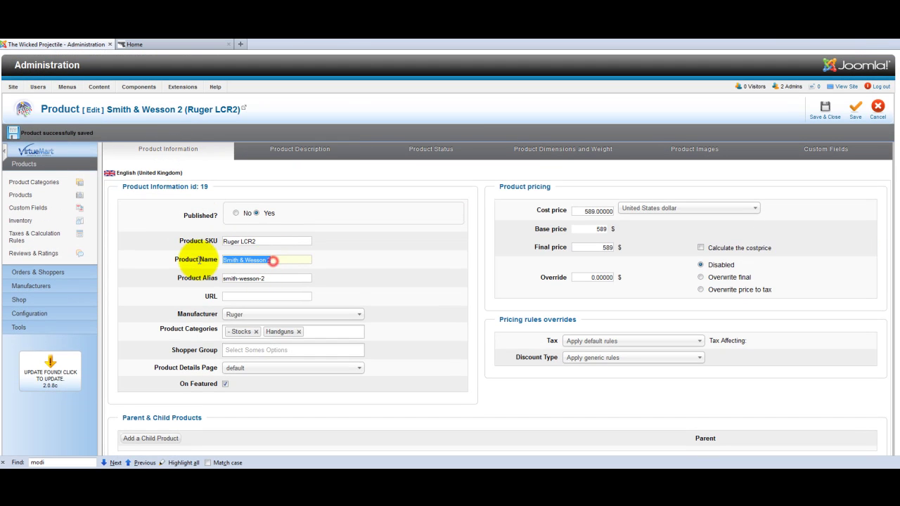
click(316, 151)
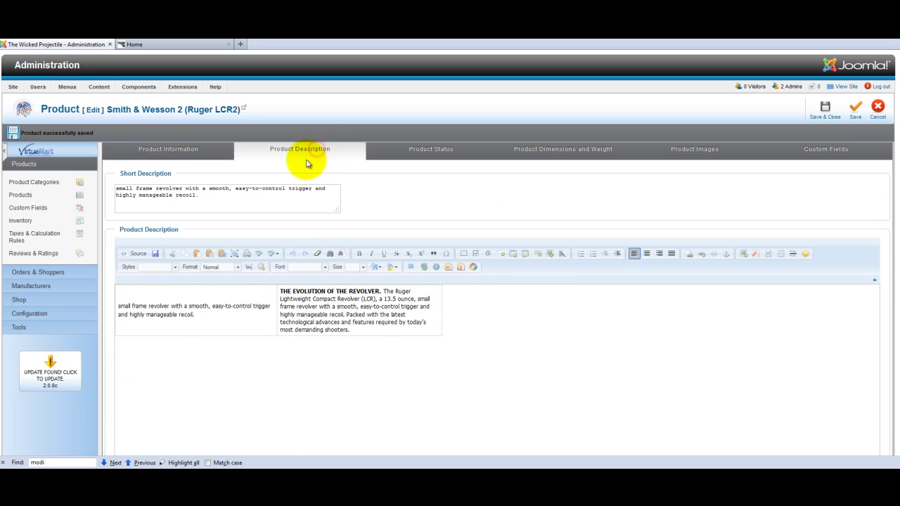
scroll(220, 342, down, 4)
click(201, 333)
scroll(201, 331, down, 2)
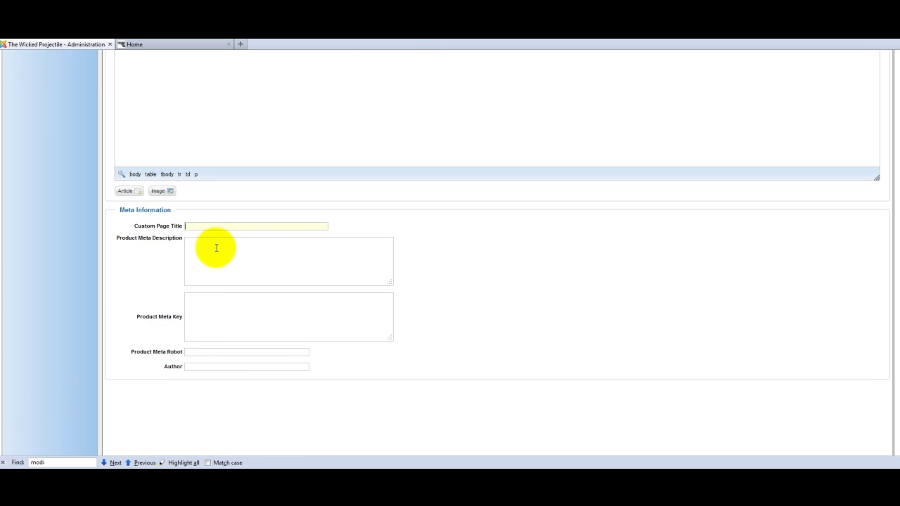
click(236, 328)
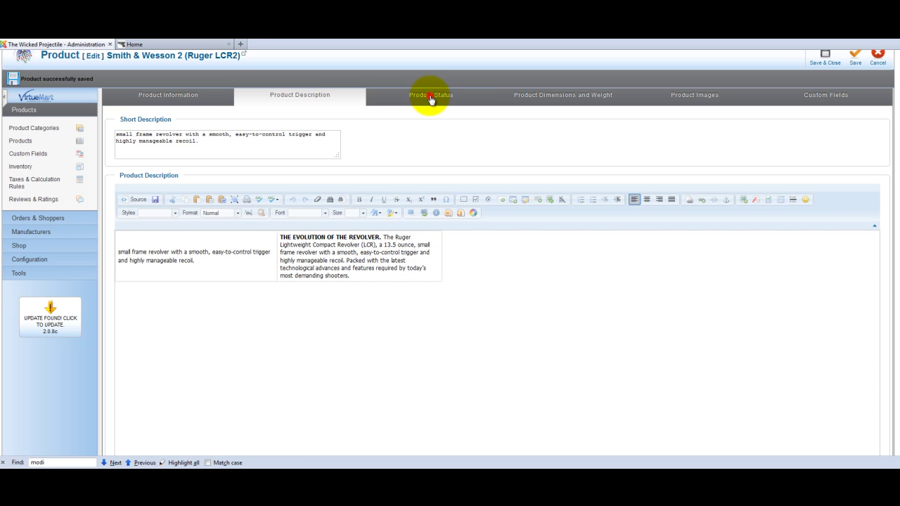
Review the product's status and dimension settings, focusing on the in-stock quantity
click(431, 96)
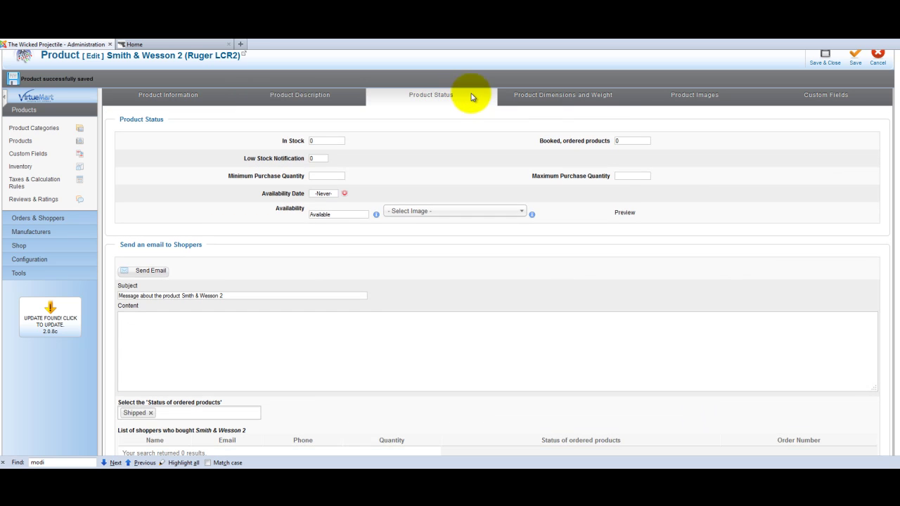
click(562, 93)
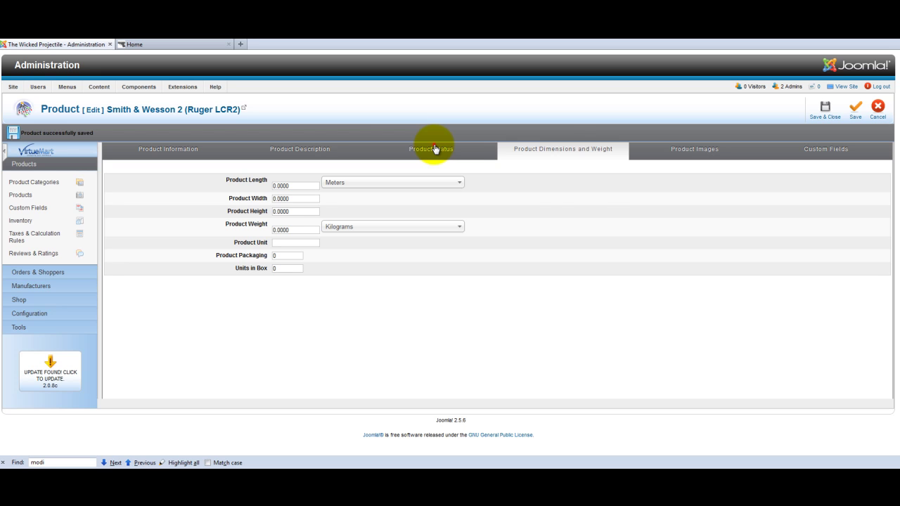
click(434, 149)
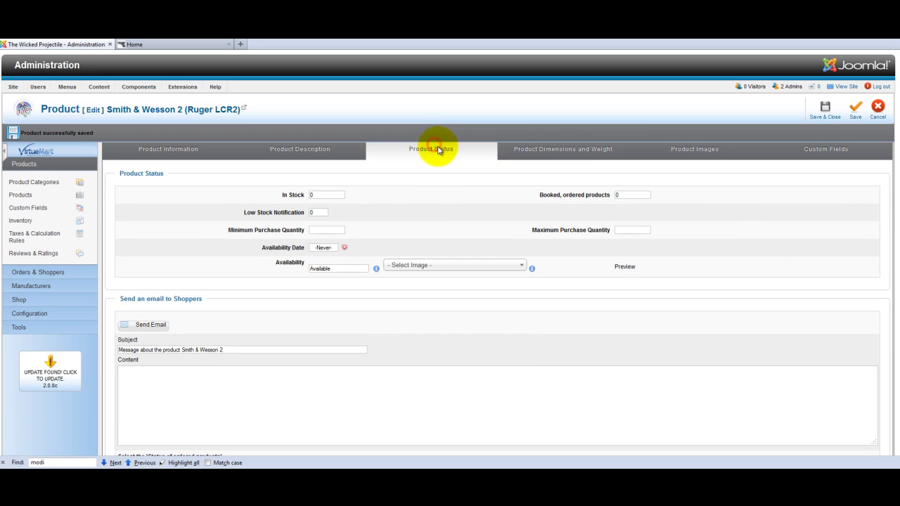
double_click(317, 195)
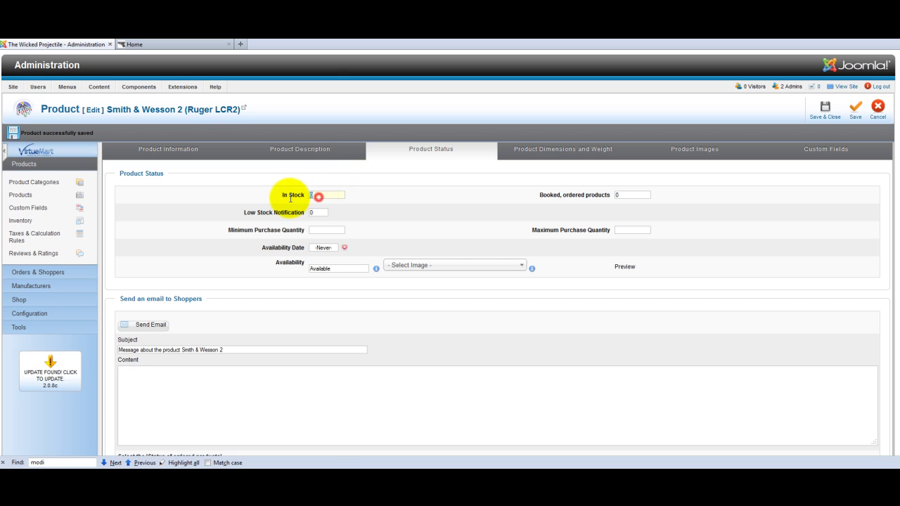
Set the product's weight unit to Pounds and its length unit to Inches
click(559, 151)
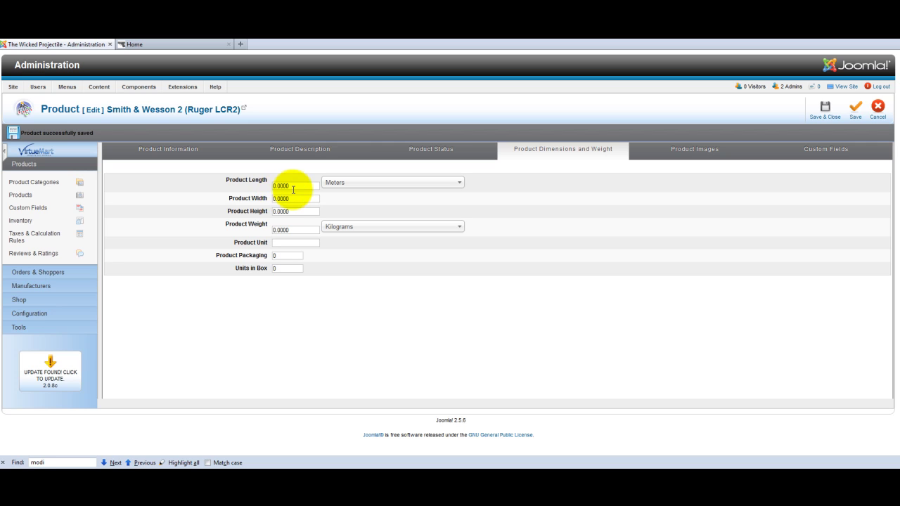
double_click(290, 187)
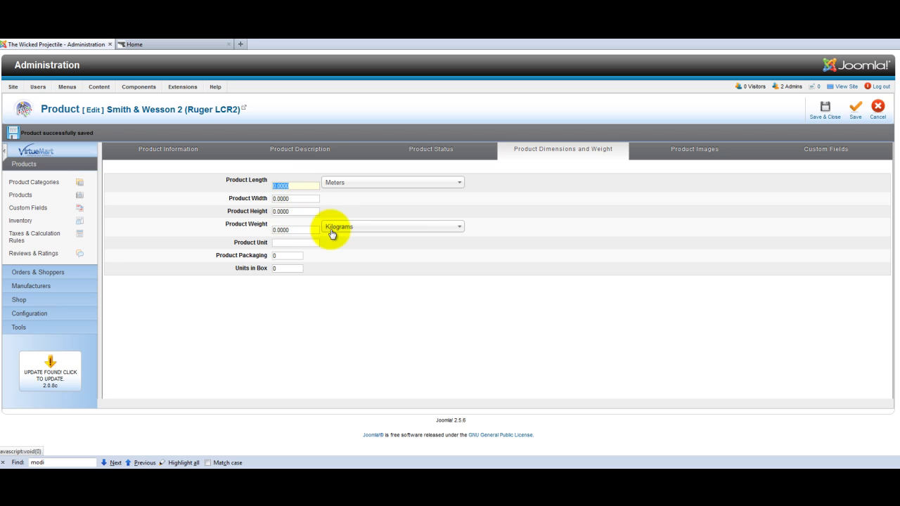
click(336, 226)
click(347, 289)
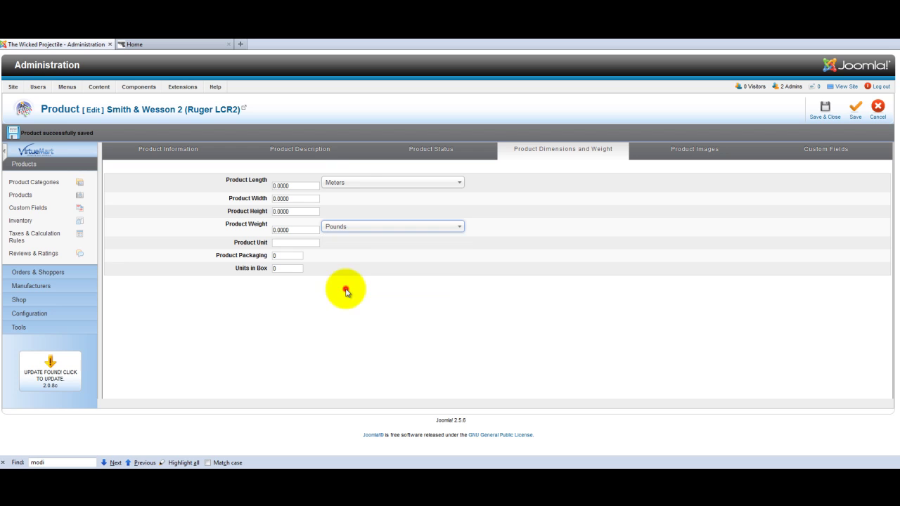
click(351, 184)
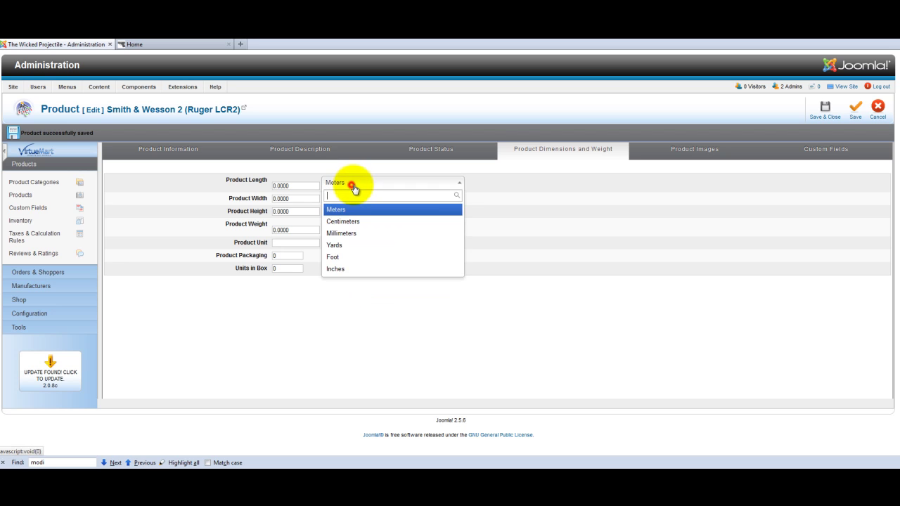
click(345, 268)
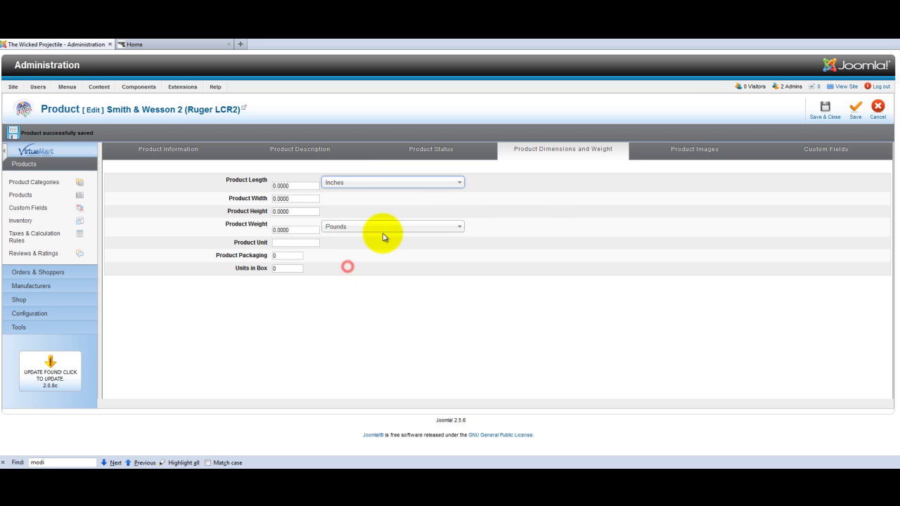
Remove the assigned revolver picture from the product's images
click(673, 150)
scroll(222, 232, down, 1)
scroll(222, 232, down, 10)
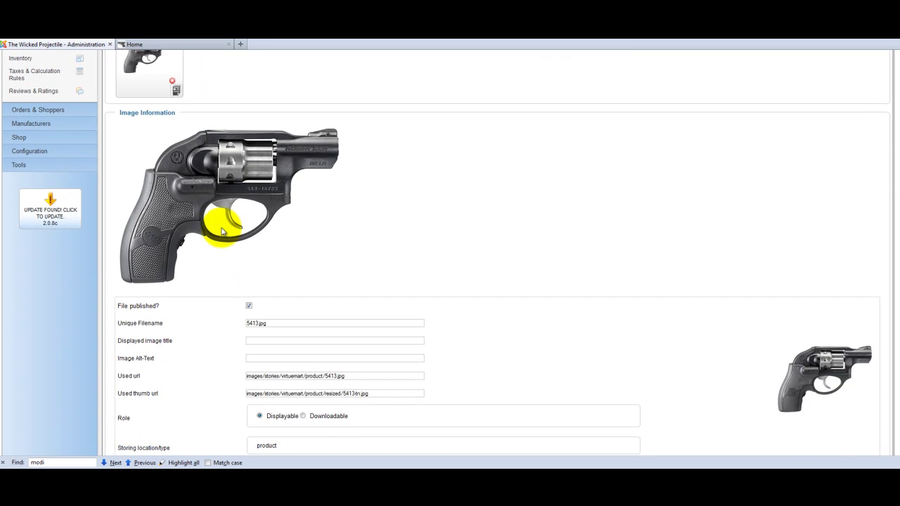
scroll(223, 232, up, 8)
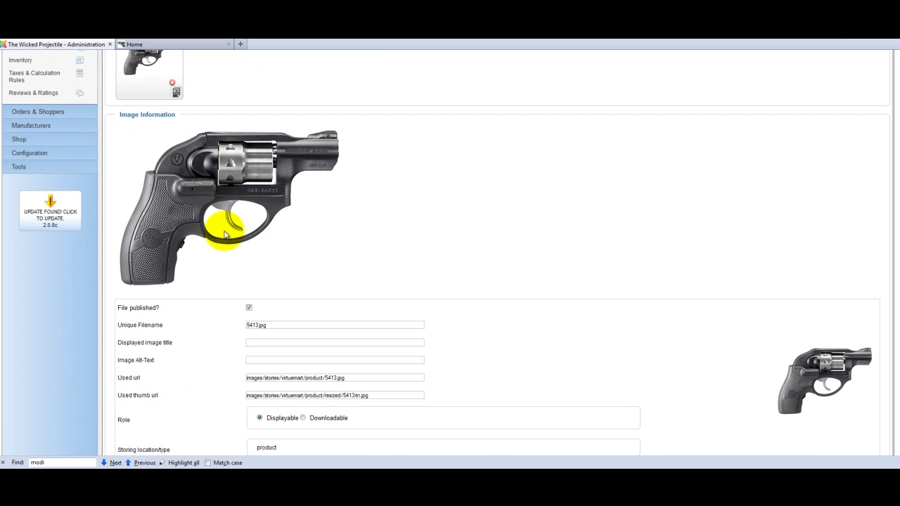
scroll(225, 236, down, 6)
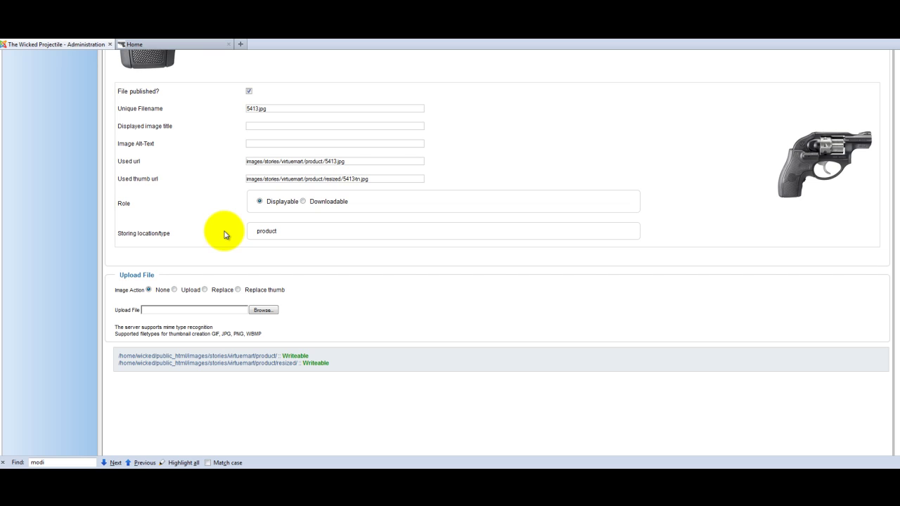
scroll(227, 234, up, 6)
scroll(229, 232, up, 5)
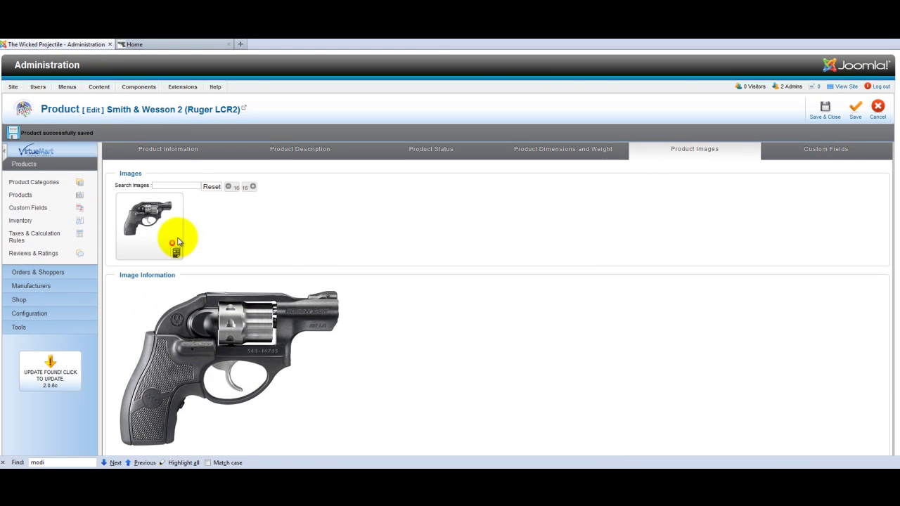
click(173, 242)
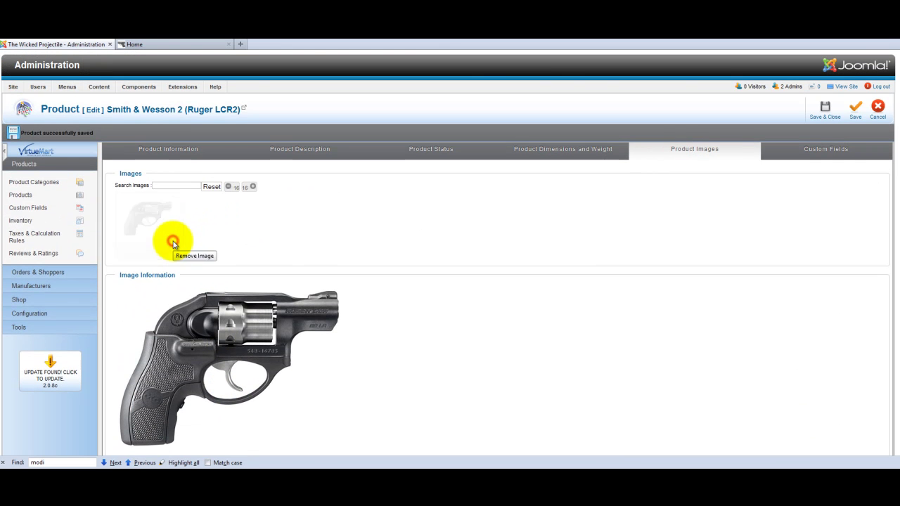
Clear the image's unique filename, used url and used thumb url, and set the image action to Upload
scroll(211, 246, down, 9)
click(275, 91)
key(ctrl+a)
key(BackSpace)
click(362, 144)
key(ctrl+a)
key(BackSpace)
click(370, 162)
key(ctrl+a)
key(BackSpace)
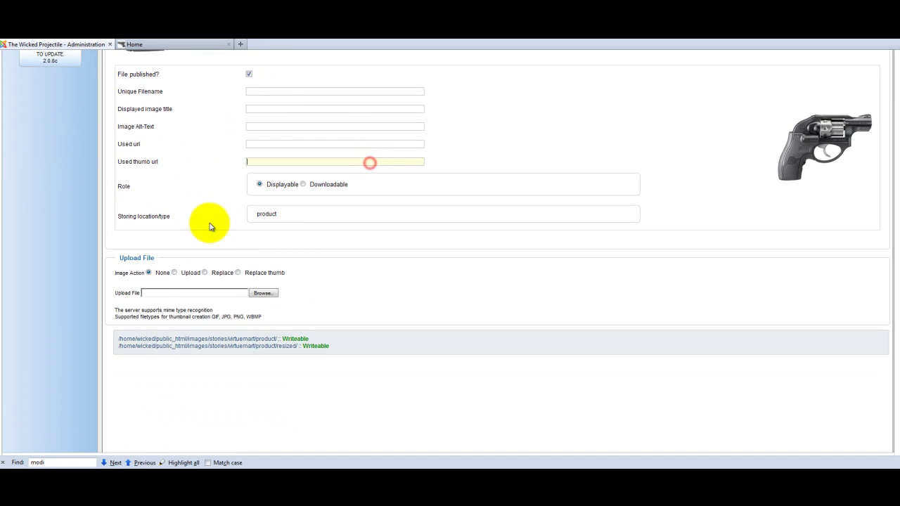
click(174, 273)
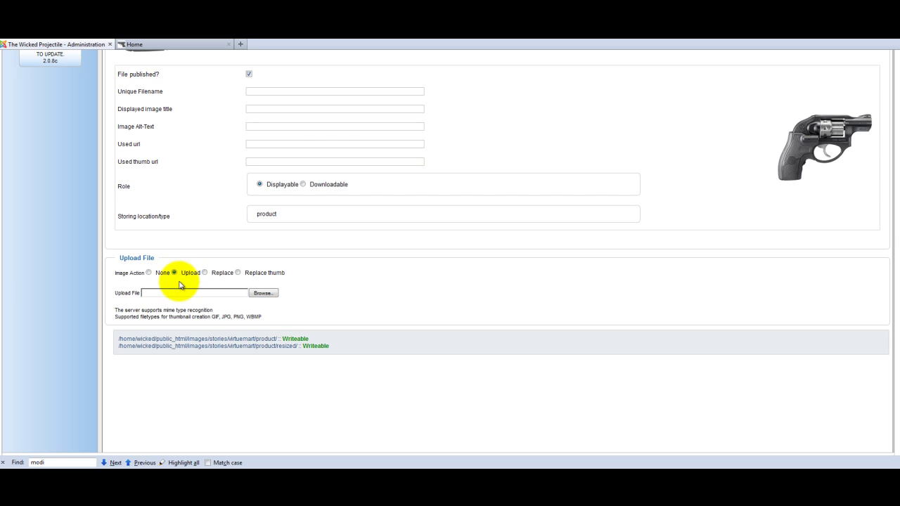
Examine the product's image information fields and the file upload options
scroll(203, 260, up, 5)
scroll(205, 266, up, 2)
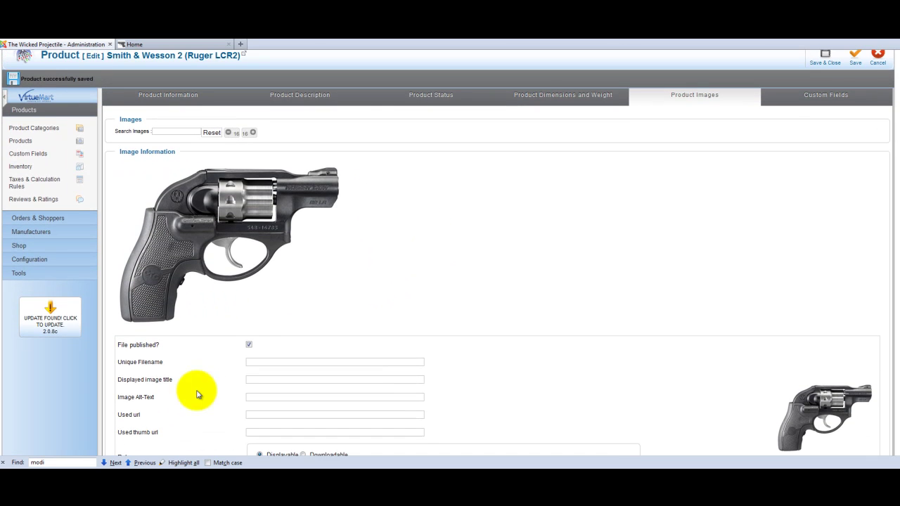
scroll(216, 316, down, 3)
scroll(216, 316, up, 3)
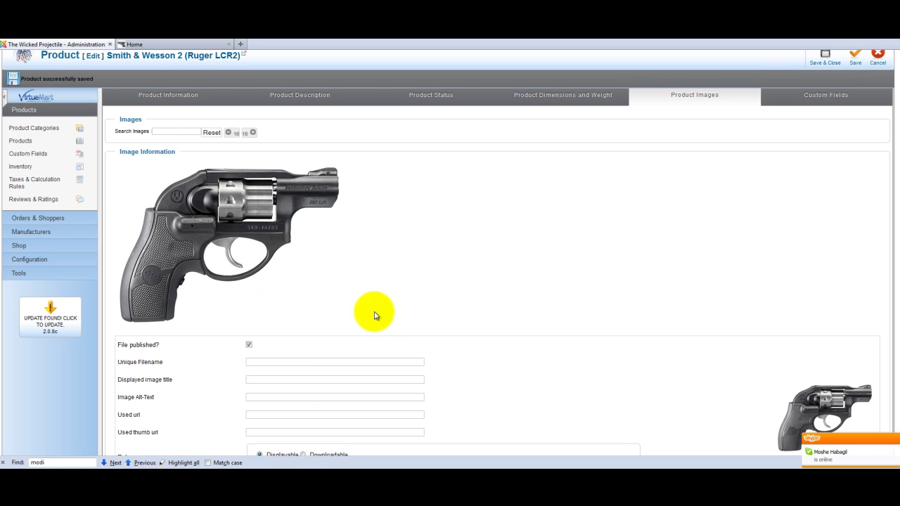
scroll(218, 372, down, 5)
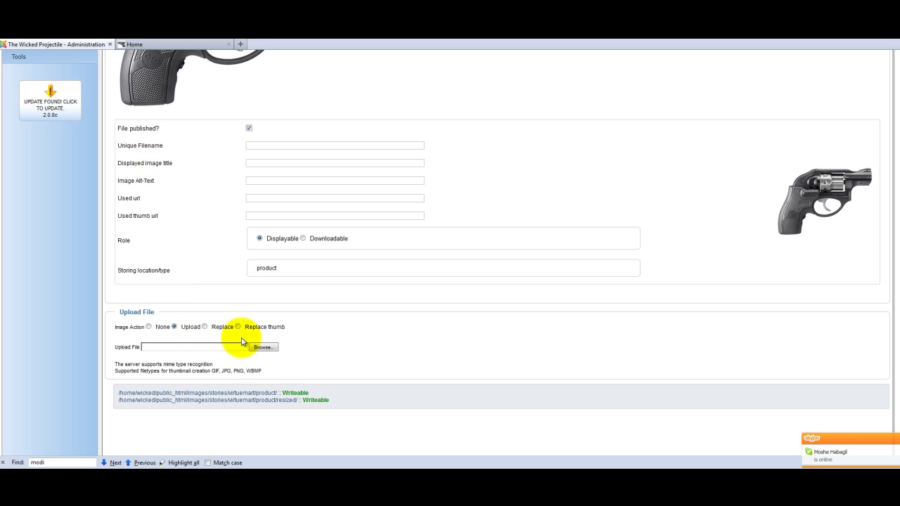
scroll(211, 301, up, 4)
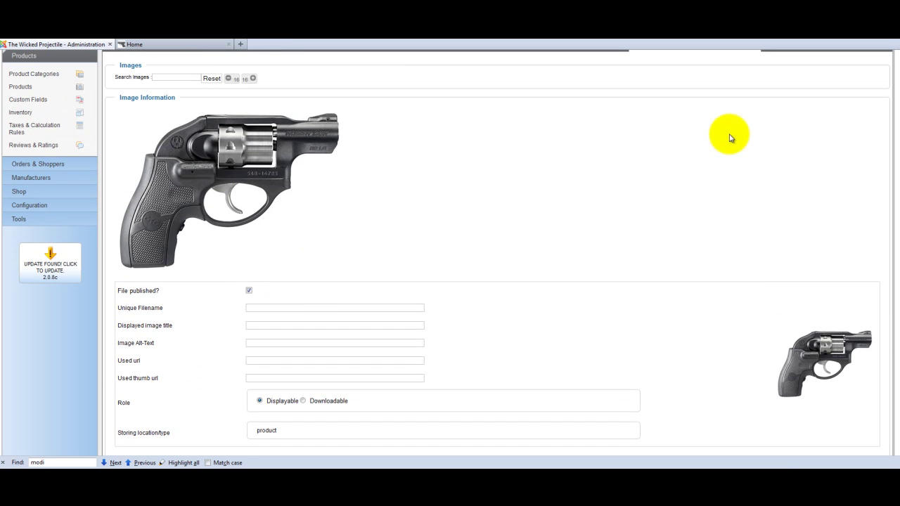
scroll(668, 183, up, 3)
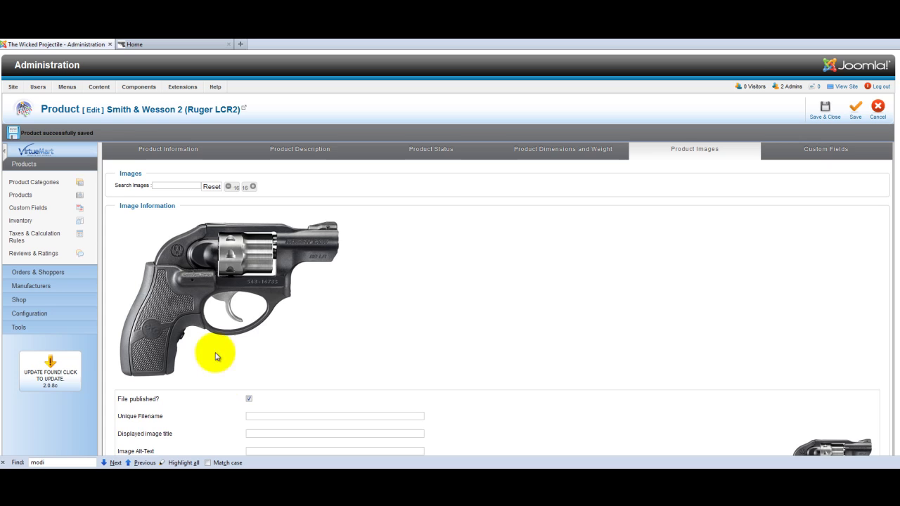
scroll(231, 392, down, 5)
scroll(655, 189, up, 5)
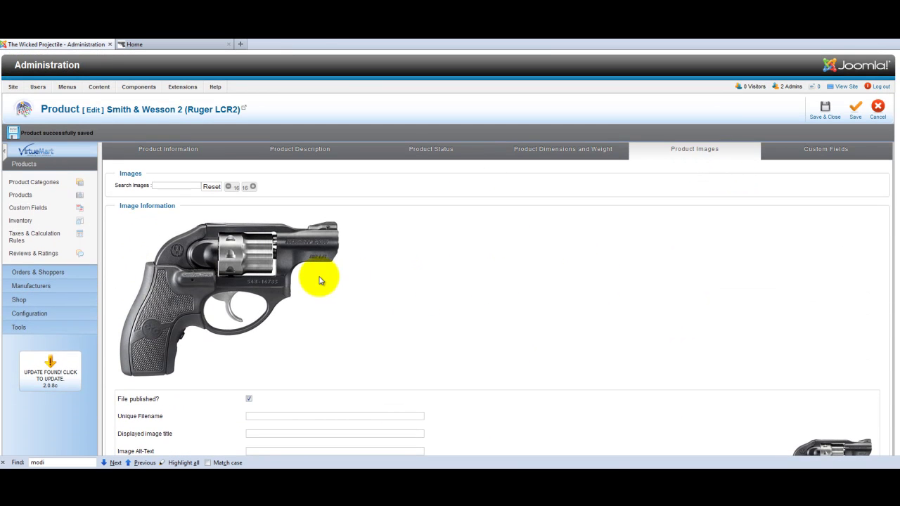
Look at the product's custom fields and through the full list of product categories
click(818, 152)
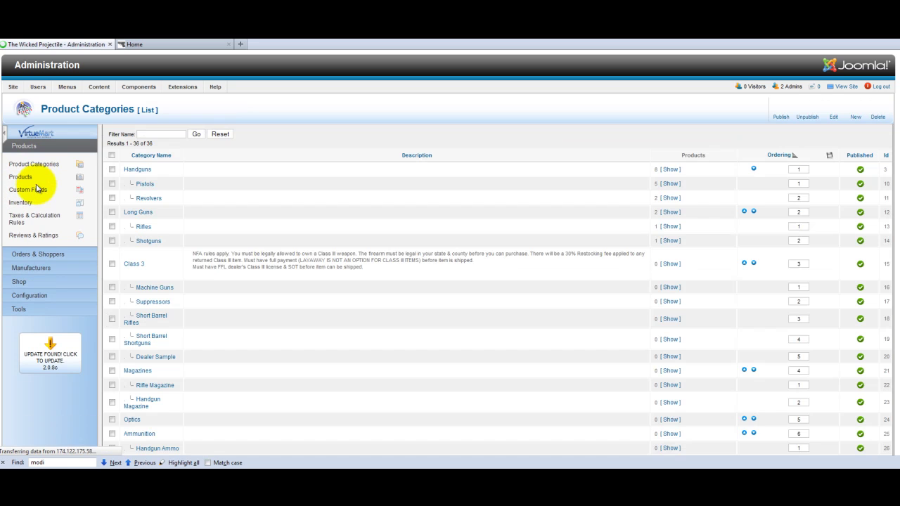
scroll(153, 239, down, 10)
scroll(150, 264, up, 10)
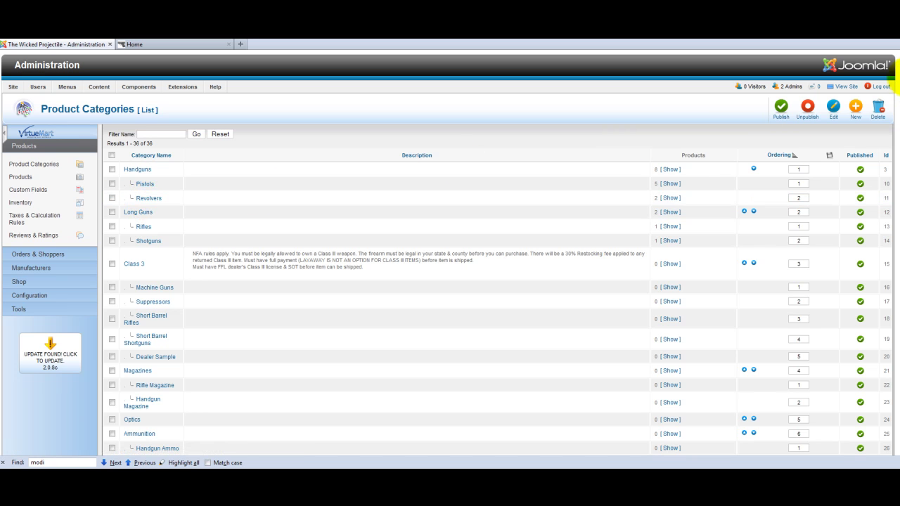
Start a new product category and name it "Waterguns"
click(855, 107)
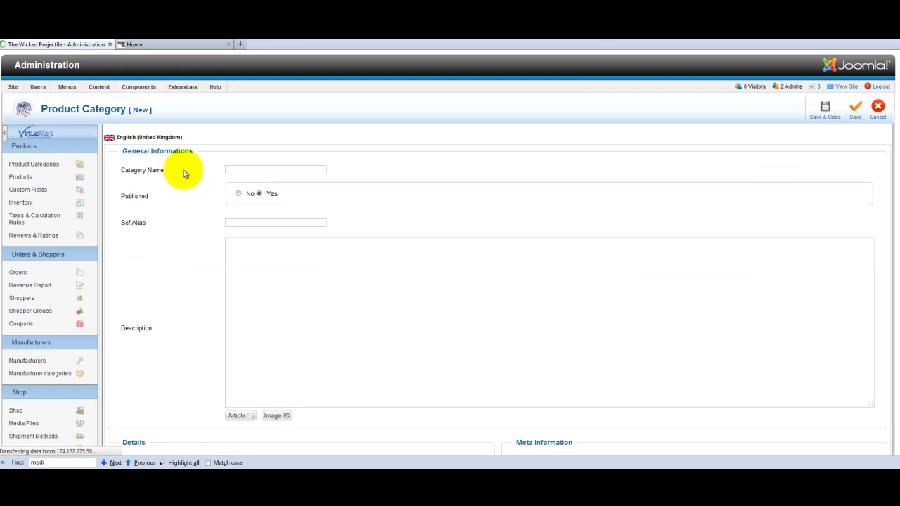
click(236, 184)
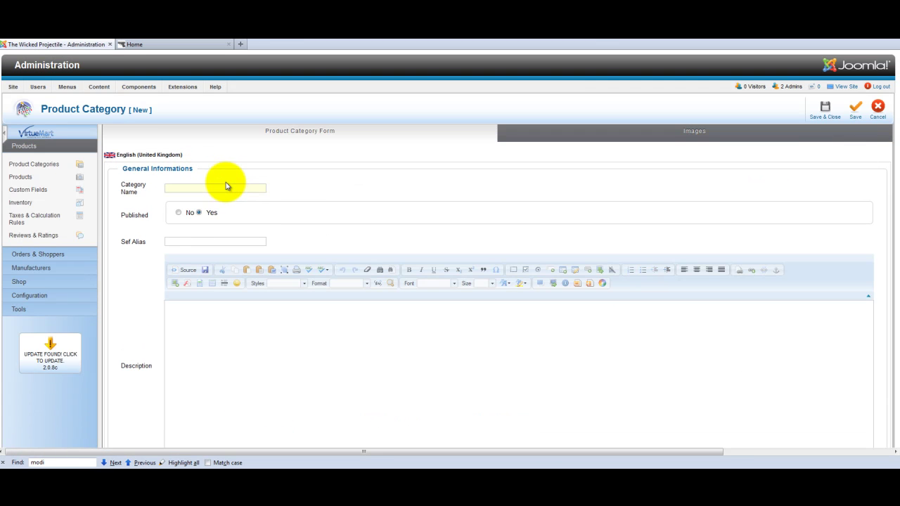
text(Waterguns)
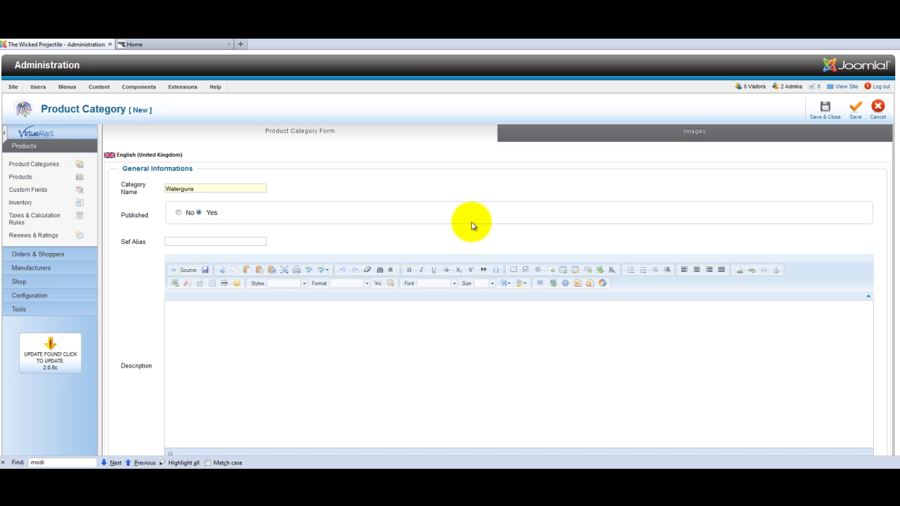
Set the new category's Category Ordering to Handguns so it sits under that parent category
scroll(281, 265, down, 3)
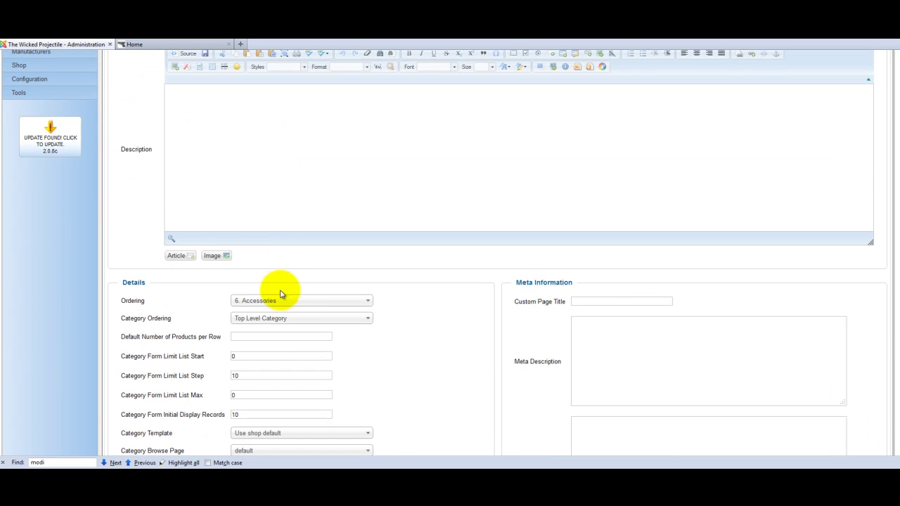
click(287, 317)
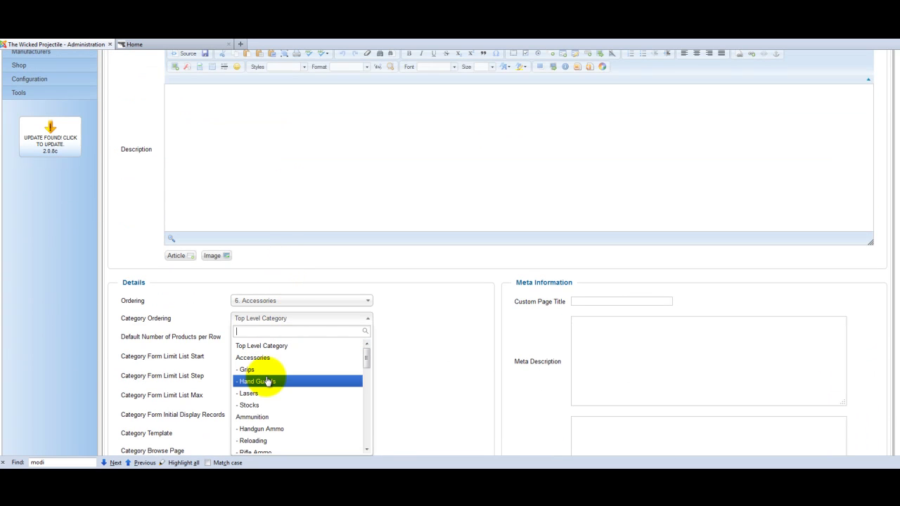
scroll(267, 381, down, 5)
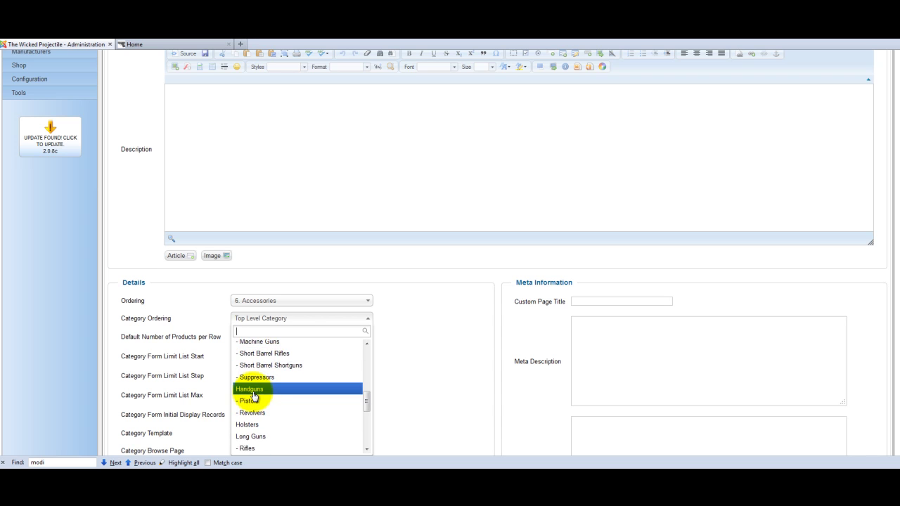
click(253, 390)
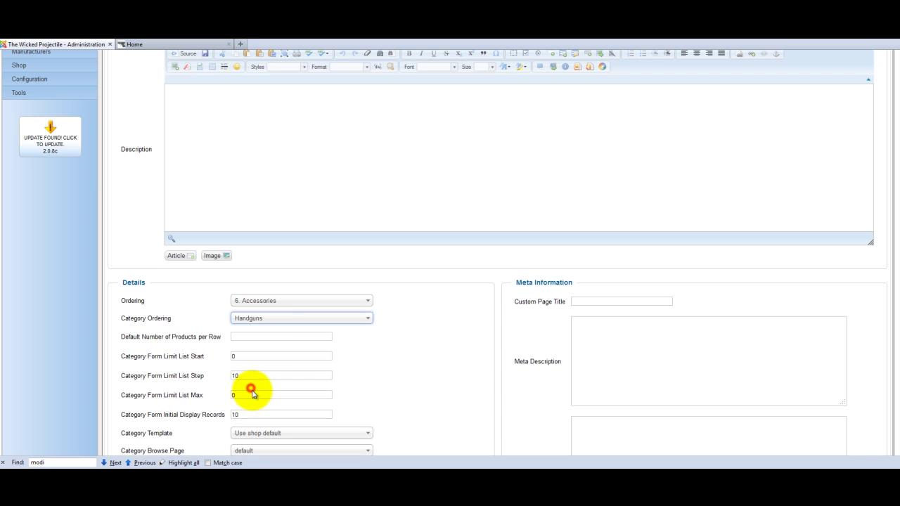
click(272, 318)
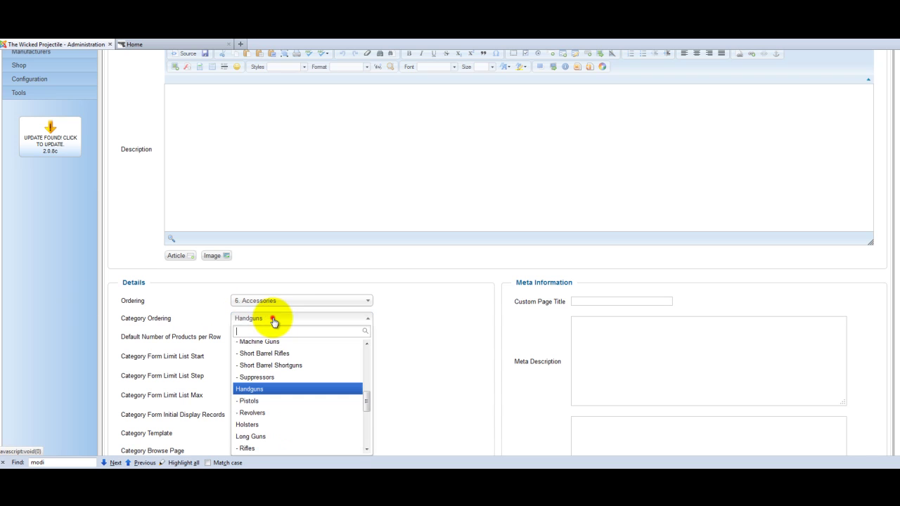
click(264, 390)
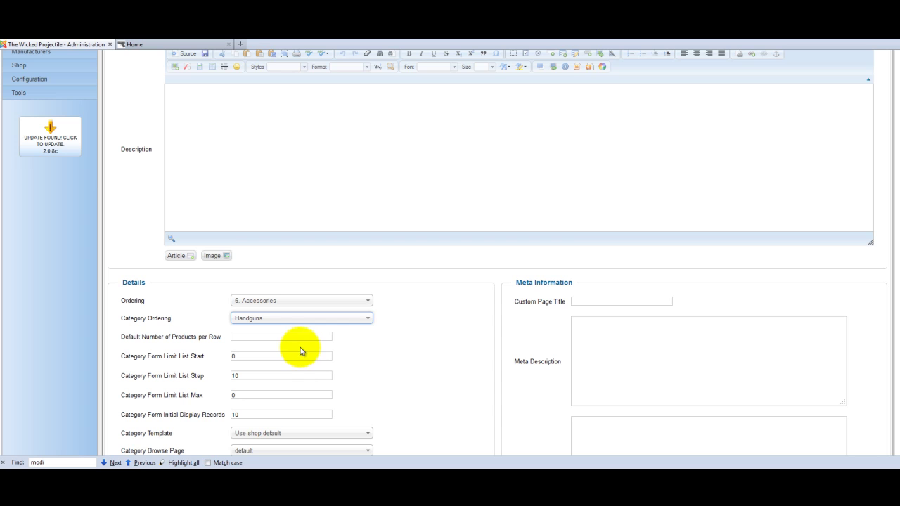
Look through the remaining detail and meta information fields of the new category's form
scroll(312, 354, down, 3)
scroll(568, 248, up, 2)
scroll(567, 249, up, 6)
scroll(572, 251, down, 3)
scroll(603, 363, down, 7)
scroll(603, 363, up, 5)
scroll(605, 365, up, 5)
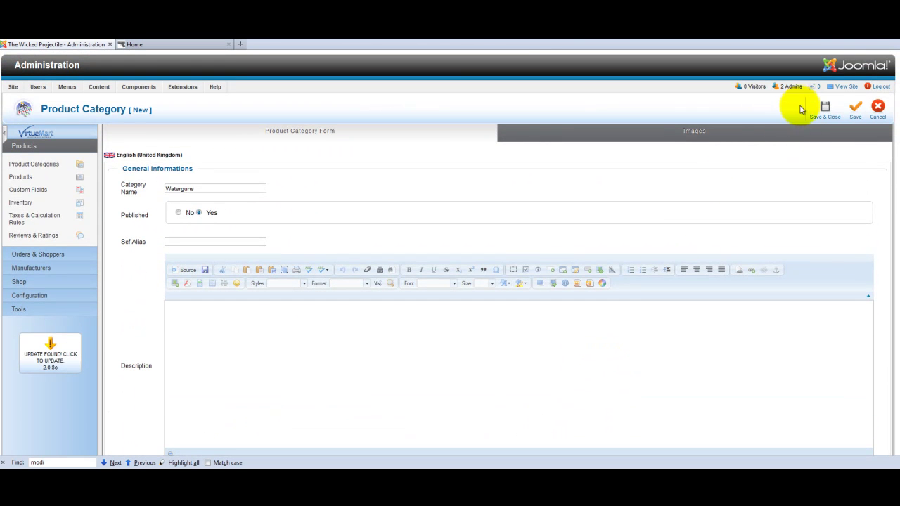
Check the new category's image information, and save and close the category
click(692, 135)
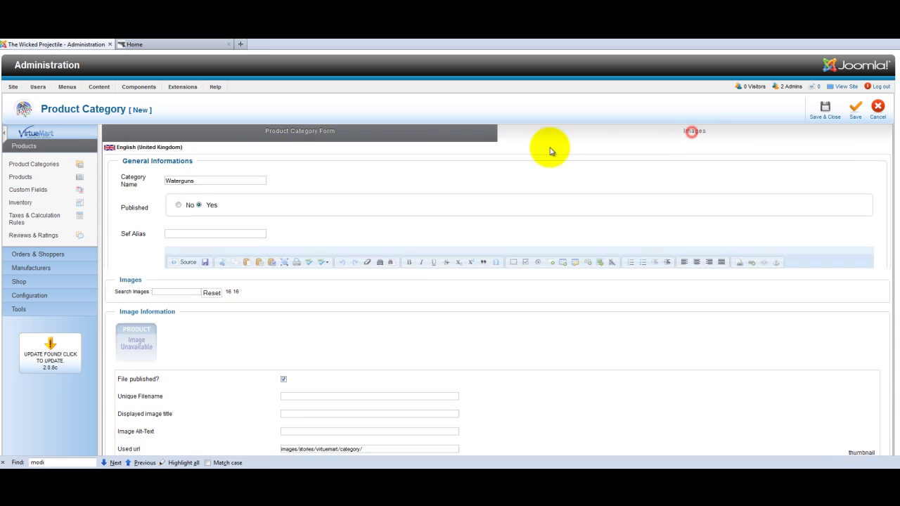
click(281, 135)
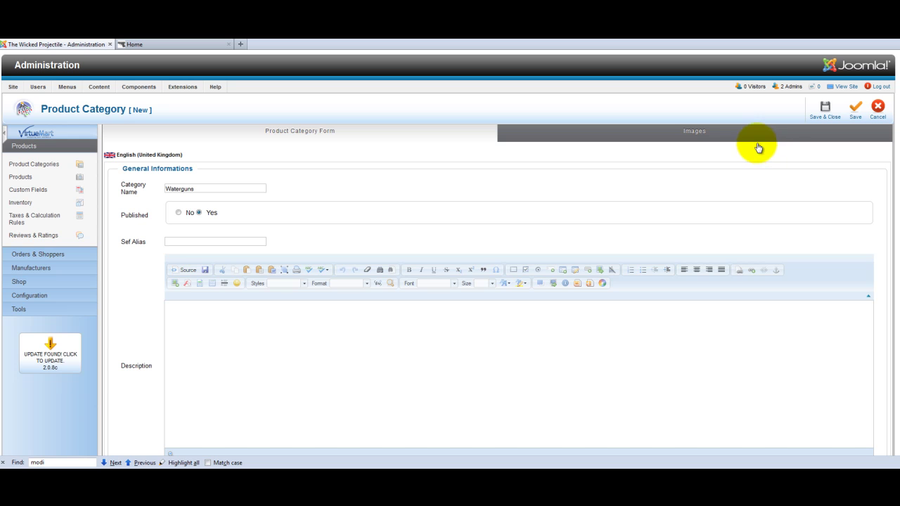
click(826, 107)
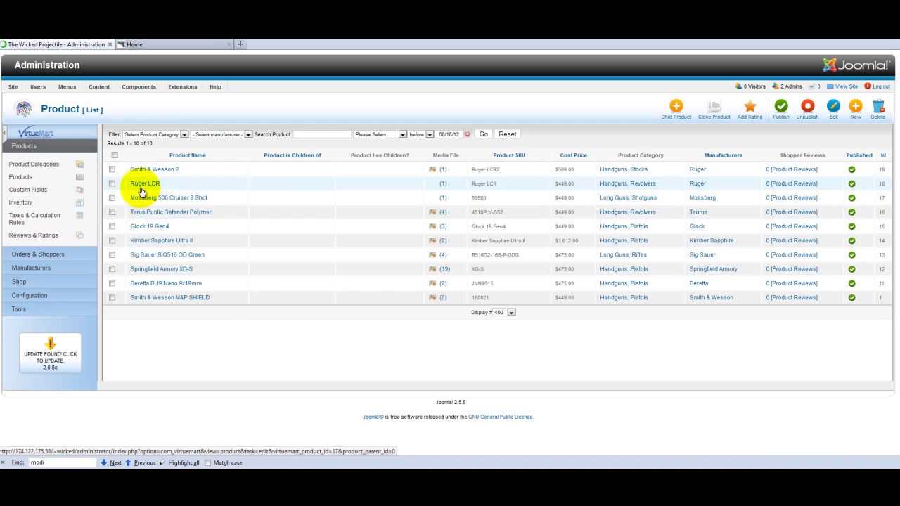
Open the Smith & Wesson 2 product and add Waterguns to its product categories
click(145, 172)
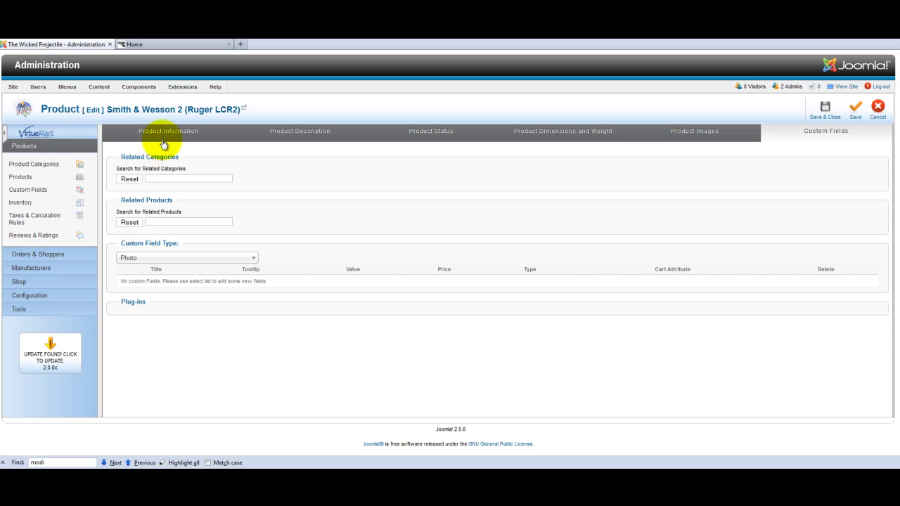
click(166, 134)
click(320, 316)
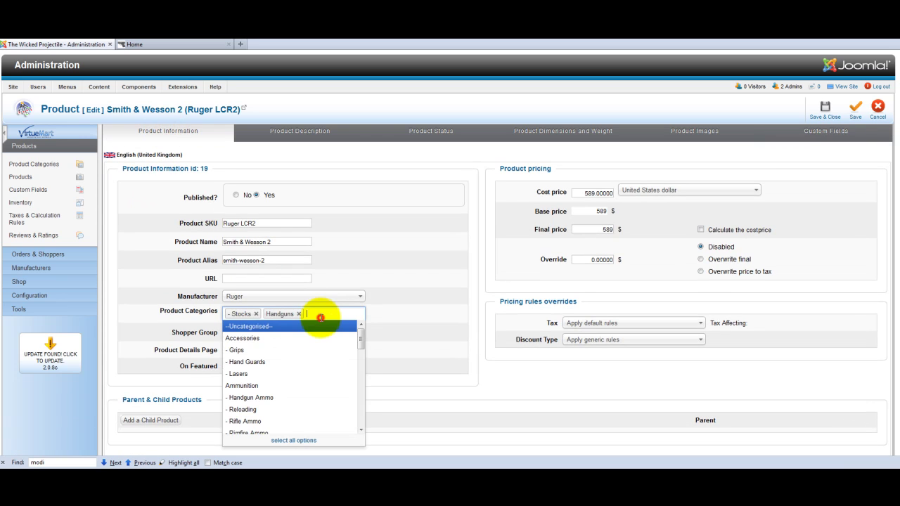
scroll(239, 383, down, 10)
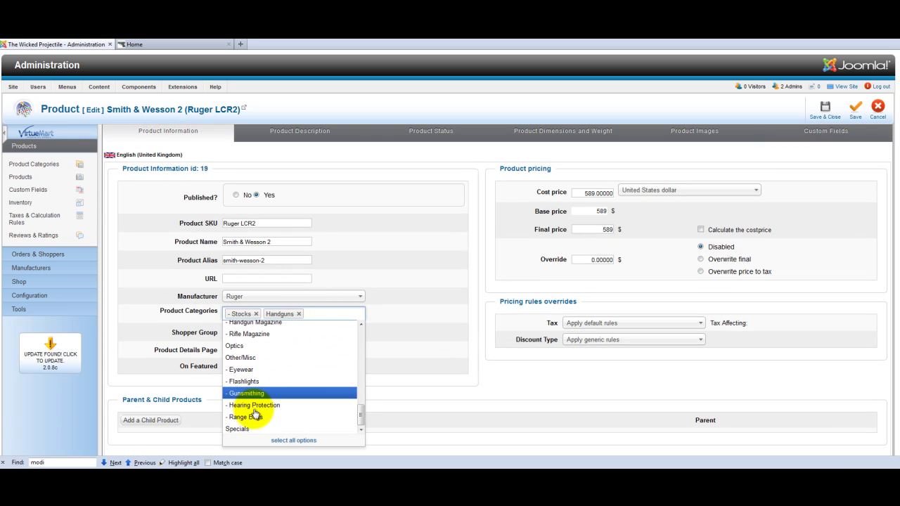
scroll(251, 421, up, 4)
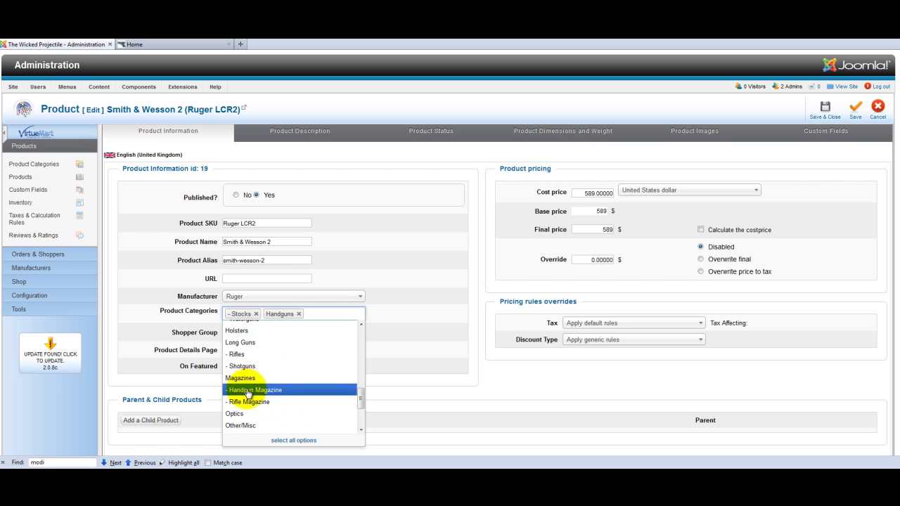
scroll(246, 377, up, 2)
scroll(247, 383, up, 4)
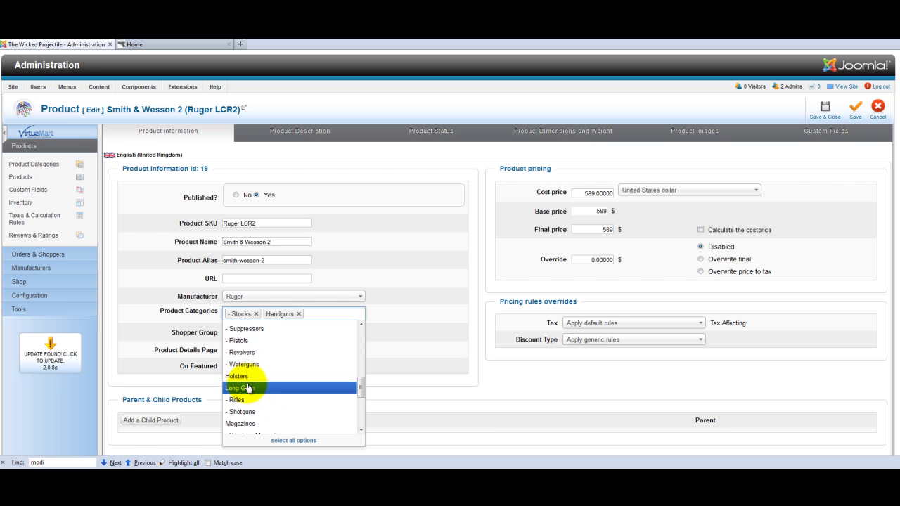
scroll(247, 386, up, 3)
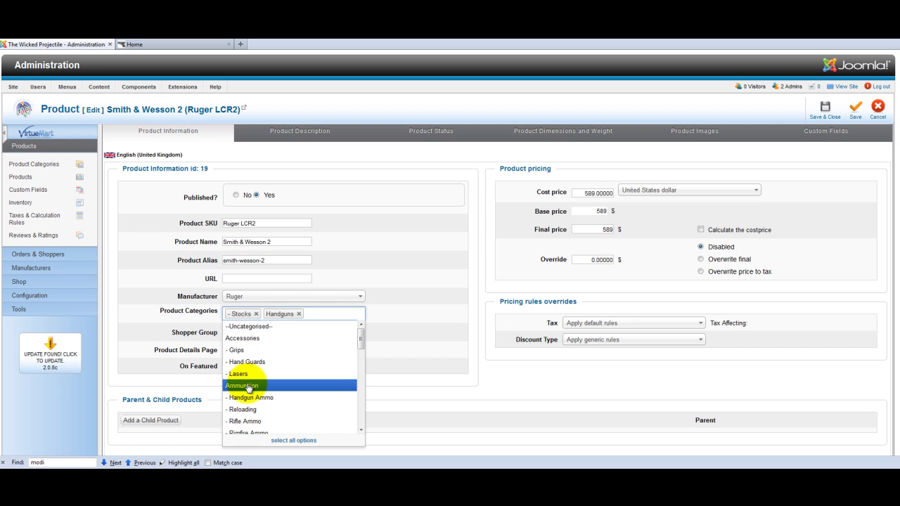
scroll(247, 387, down, 5)
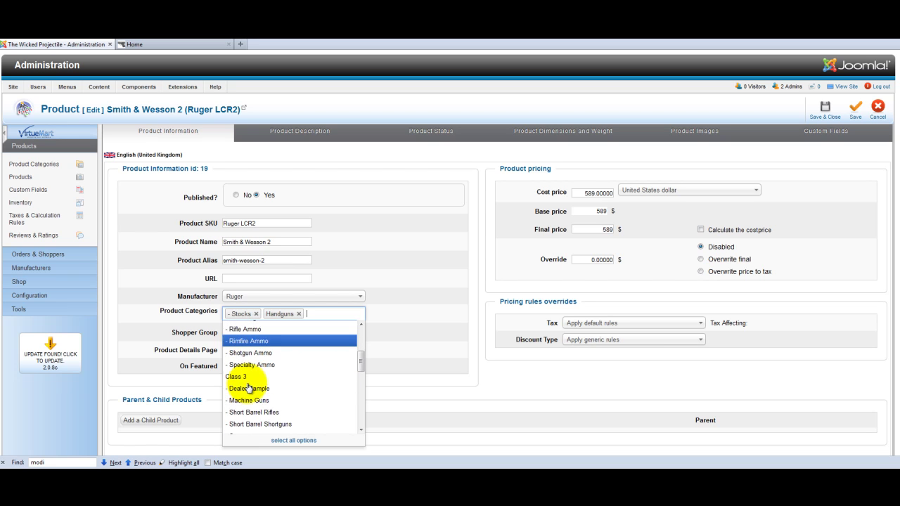
scroll(247, 386, down, 4)
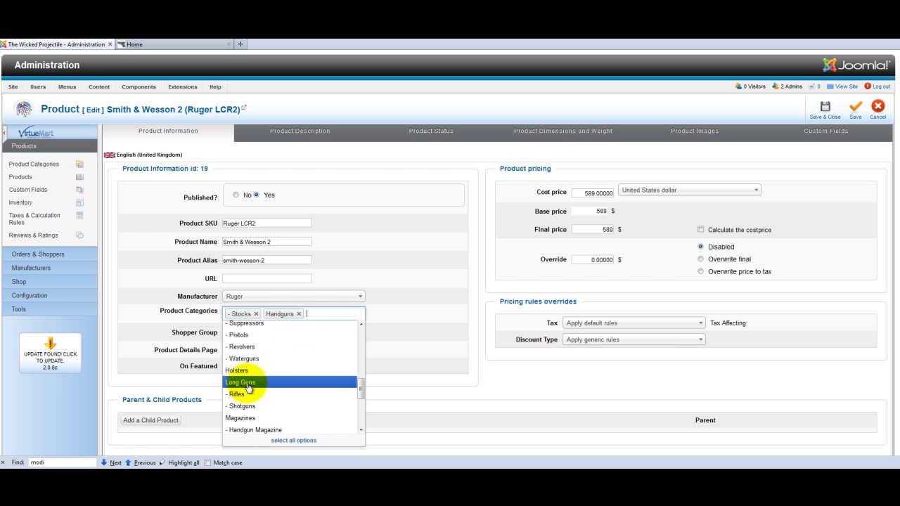
click(244, 358)
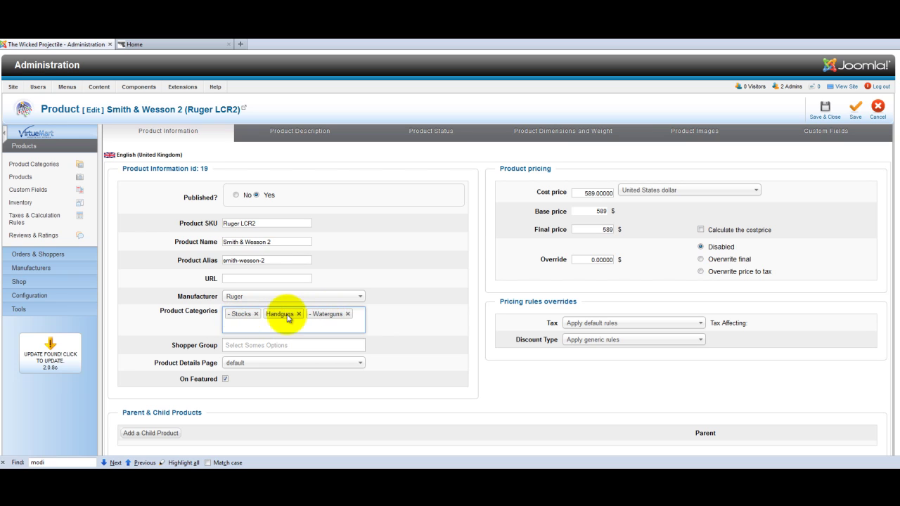
Examine the storefront home page's navigation menu and its Categories list for the available product categories
click(178, 45)
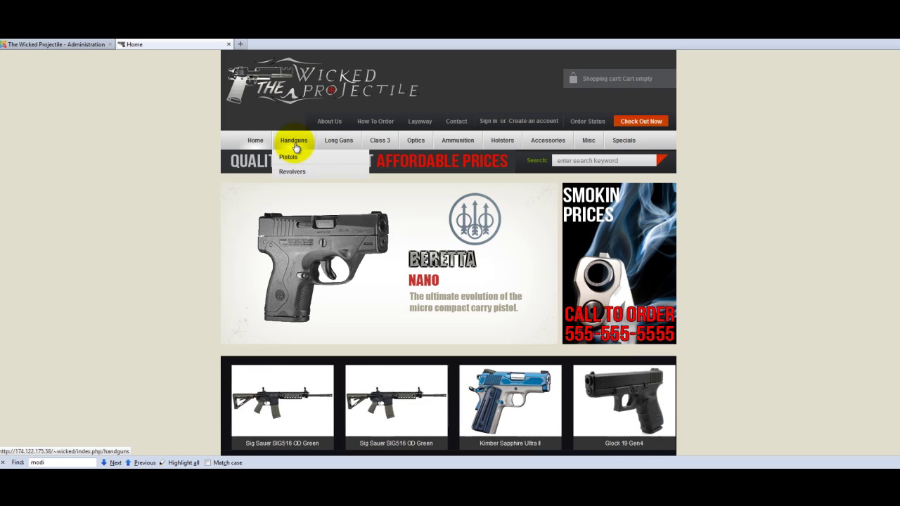
mouse_move(388, 140)
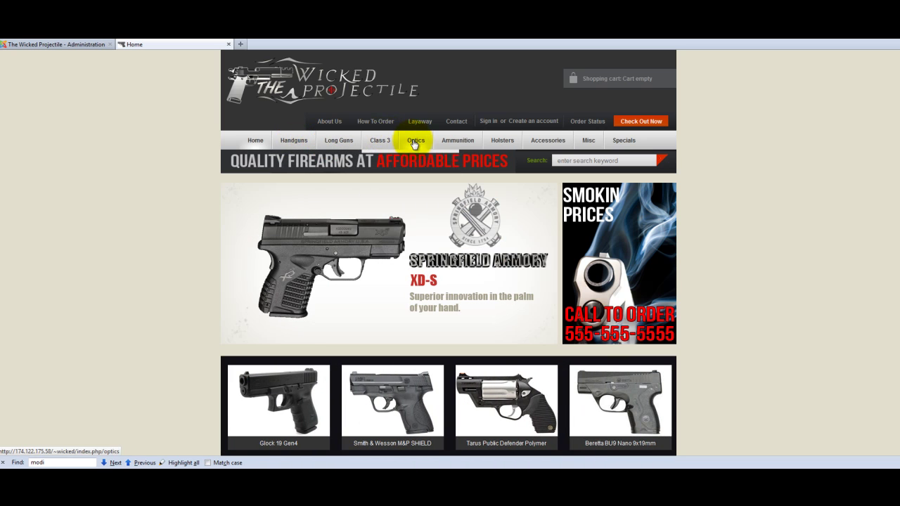
mouse_move(452, 143)
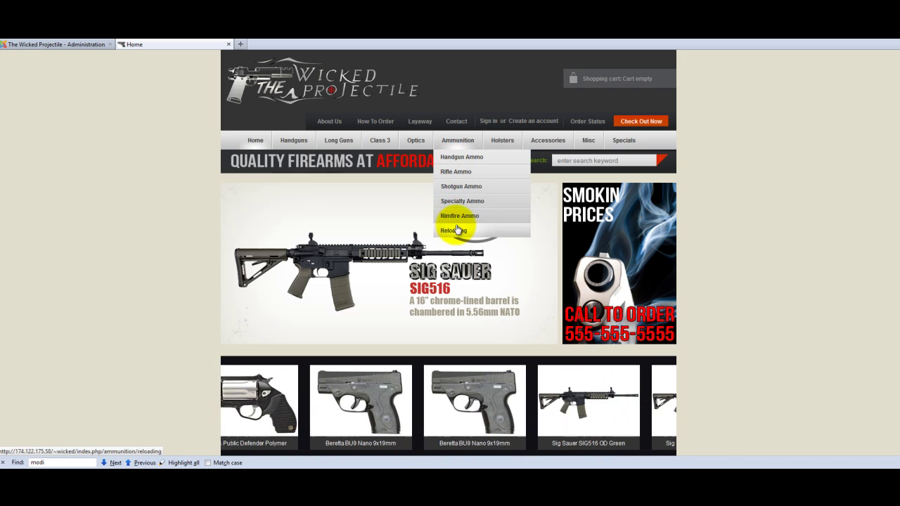
mouse_move(294, 144)
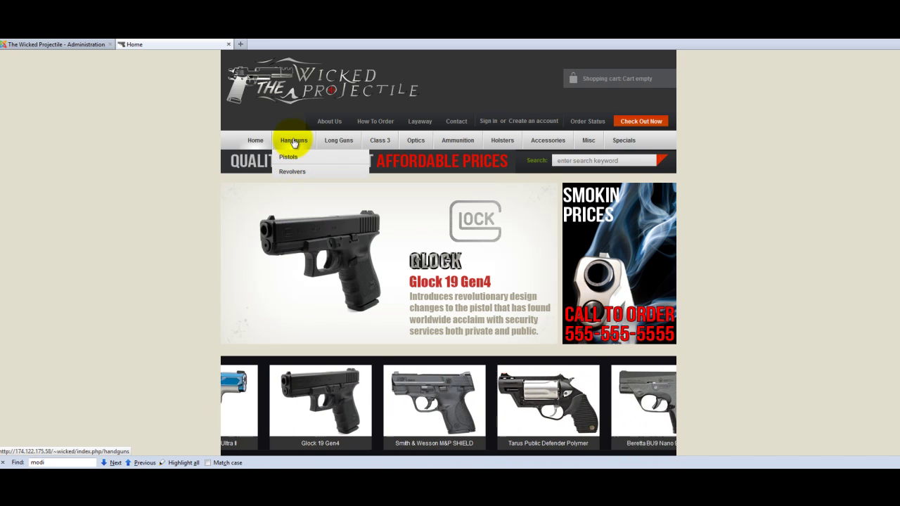
scroll(341, 161, down, 3)
scroll(202, 209, down, 3)
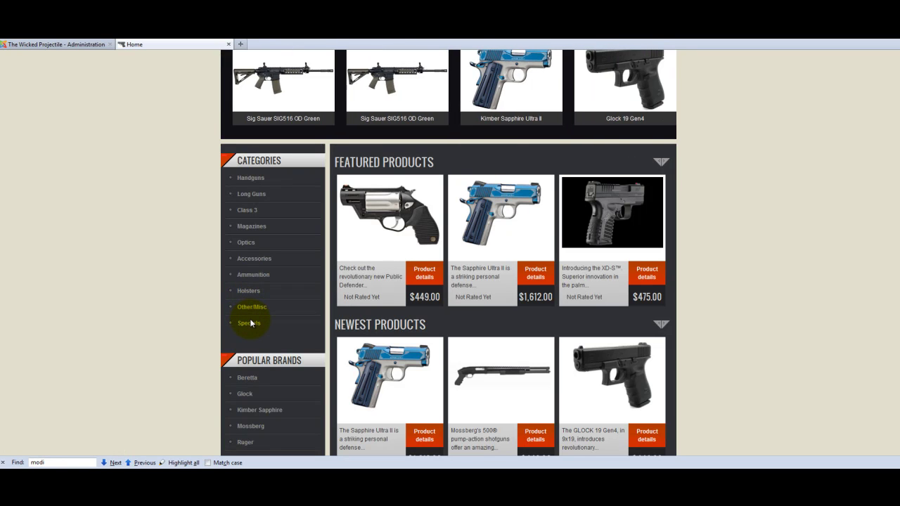
scroll(250, 320, up, 1)
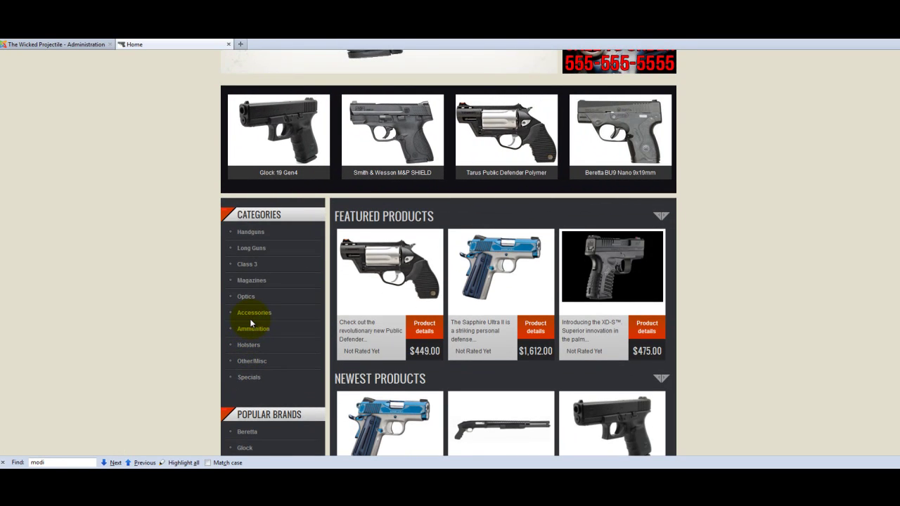
scroll(251, 321, up, 5)
Return to the Joomla administration and save the Smith & Wesson 2 product
click(62, 46)
mouse_move(68, 87)
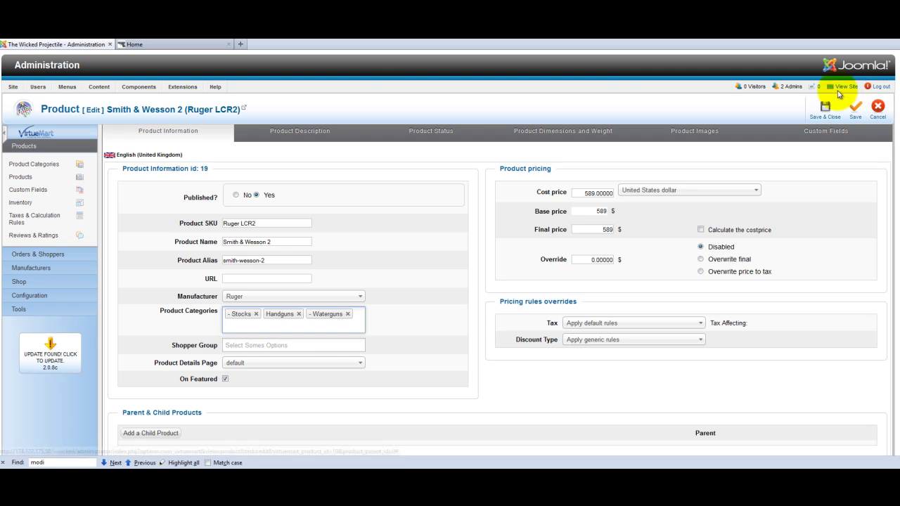
click(855, 110)
Open the menu items of the Main Menu and start a new menu item
mouse_move(68, 92)
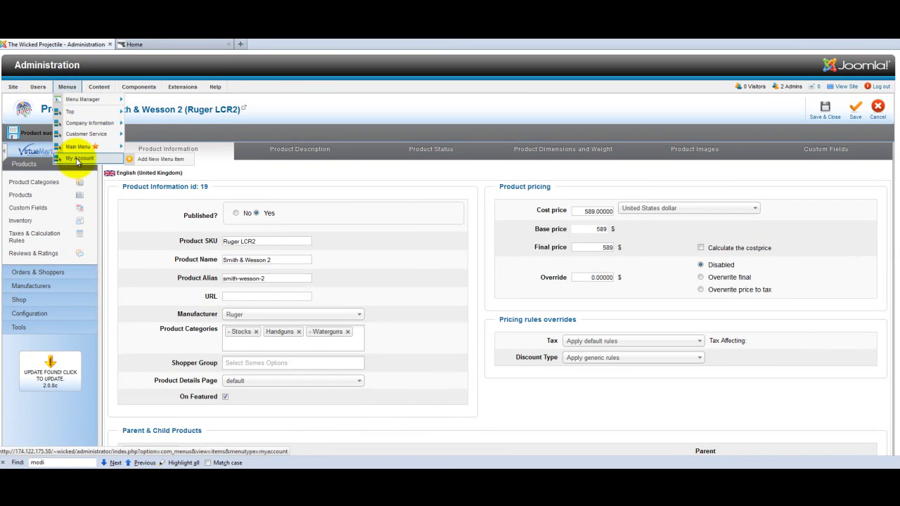
click(70, 115)
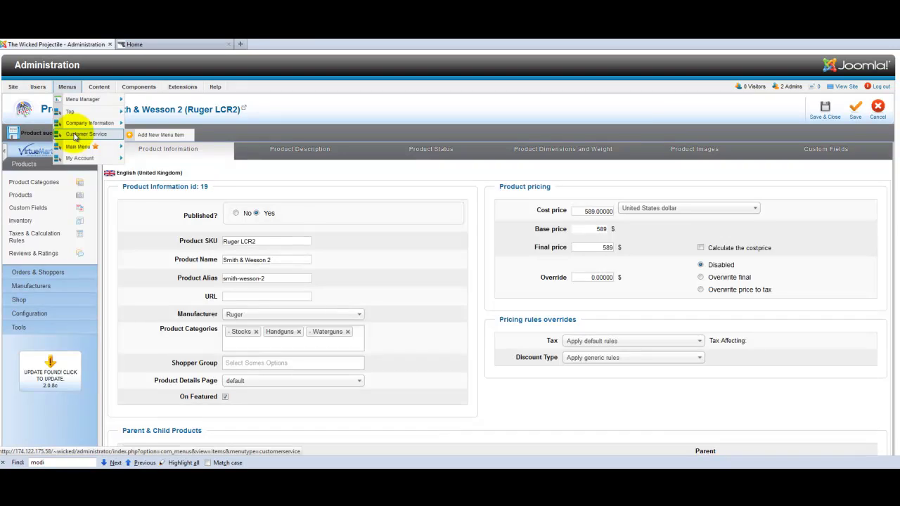
mouse_move(78, 147)
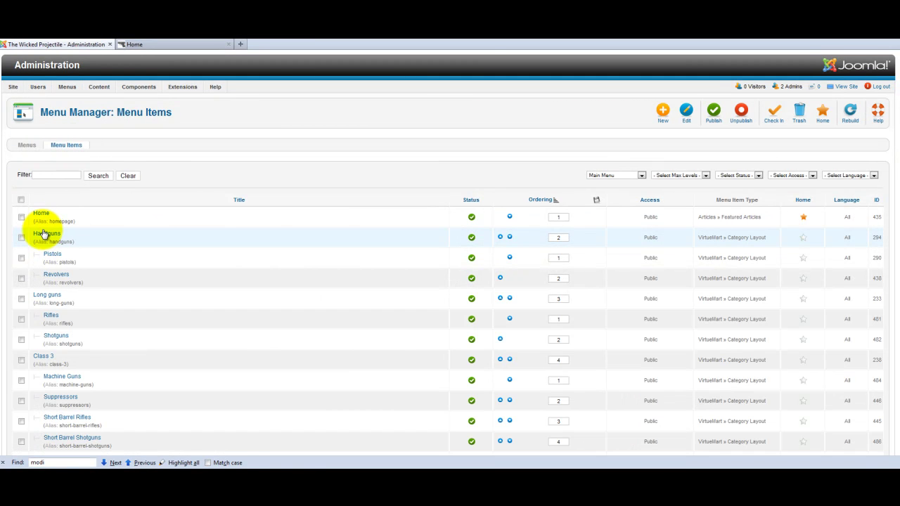
click(662, 112)
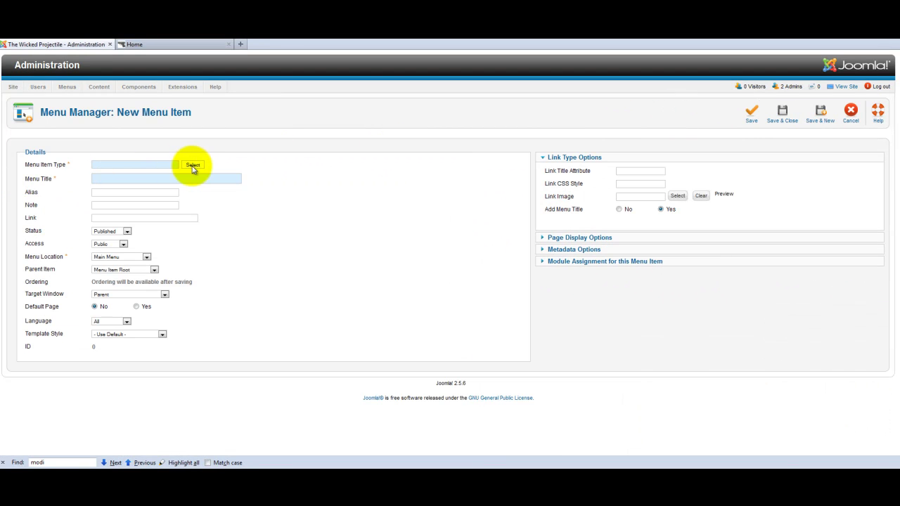
Set the new menu item's type to VirtueMart's Category Layout
click(193, 167)
scroll(373, 270, down, 5)
scroll(362, 286, down, 1)
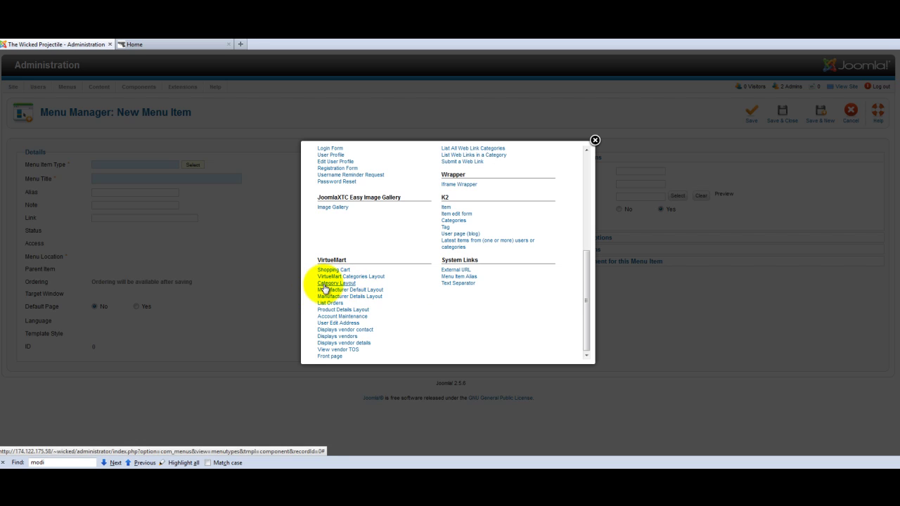
click(325, 283)
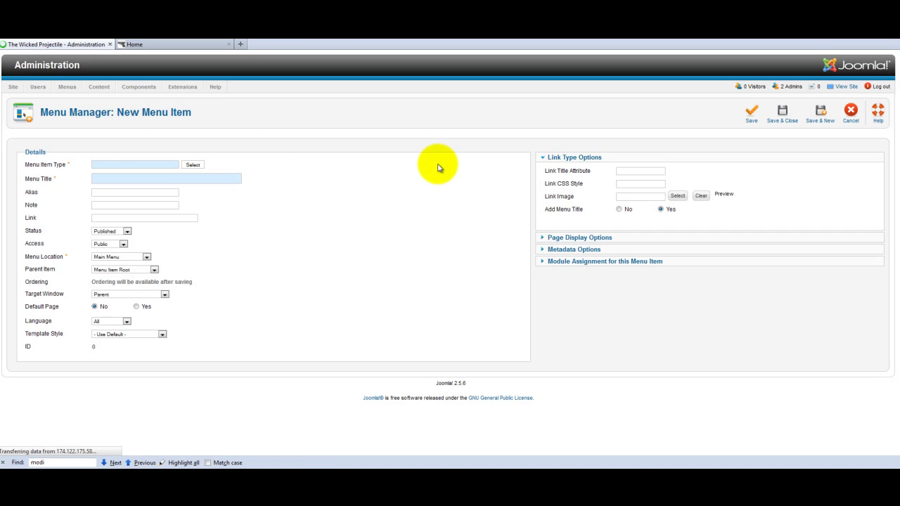
Choose the Waterguns category for the new menu item and enter Waterguns as its menu title
click(648, 176)
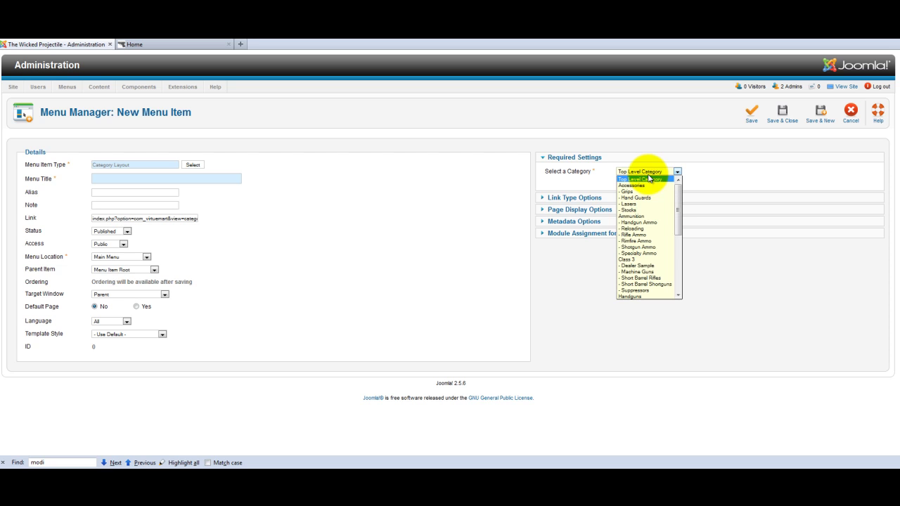
scroll(635, 271, down, 4)
scroll(636, 273, down, 2)
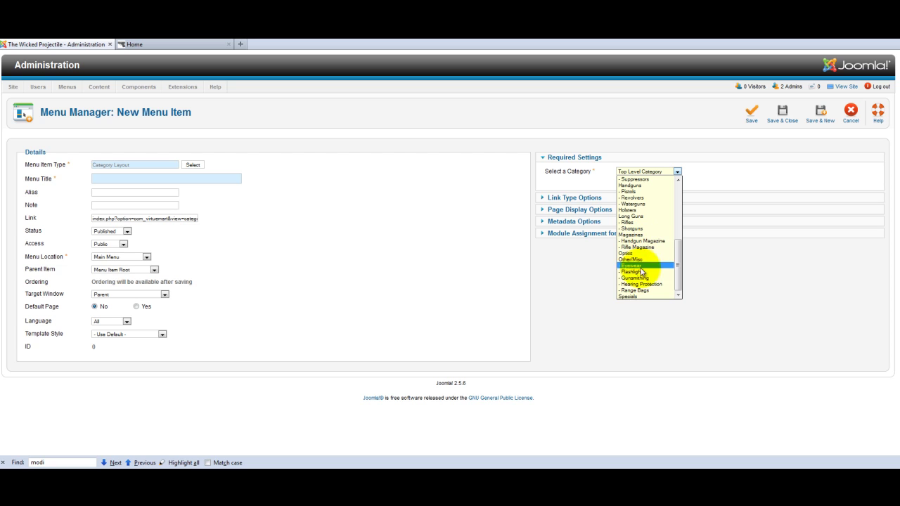
scroll(636, 246, up, 1)
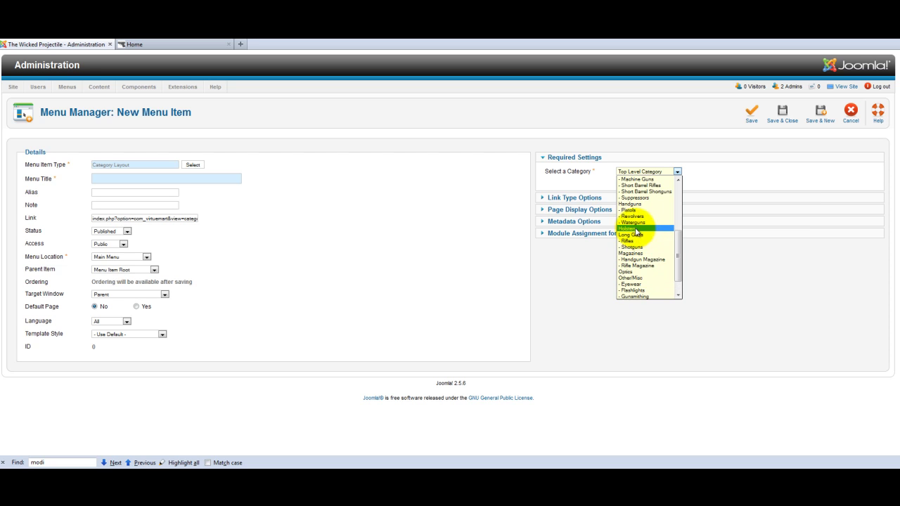
click(635, 223)
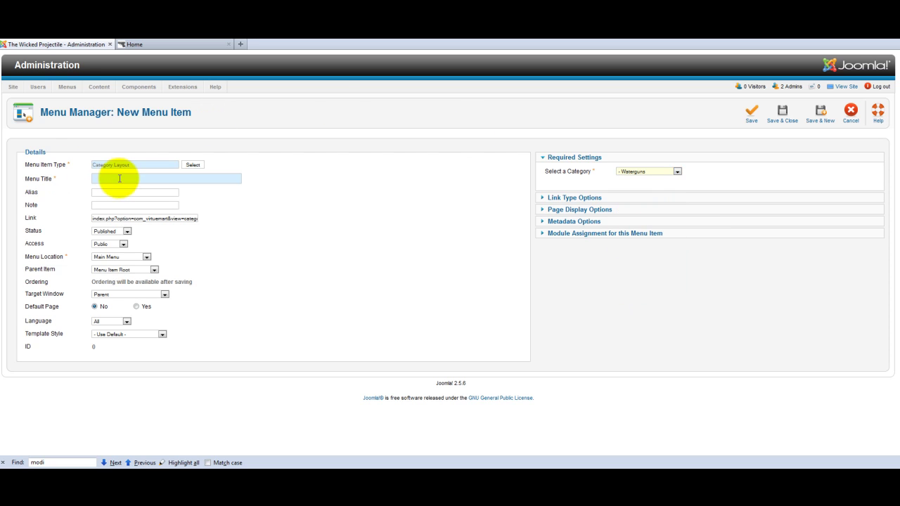
text(Waterguns)
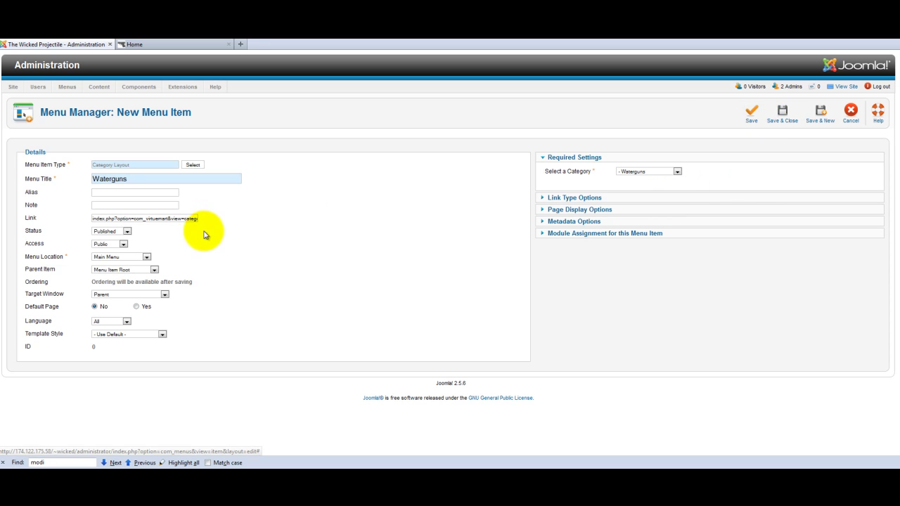
Set the menu item's parent to Handguns, then save and close the item
click(133, 271)
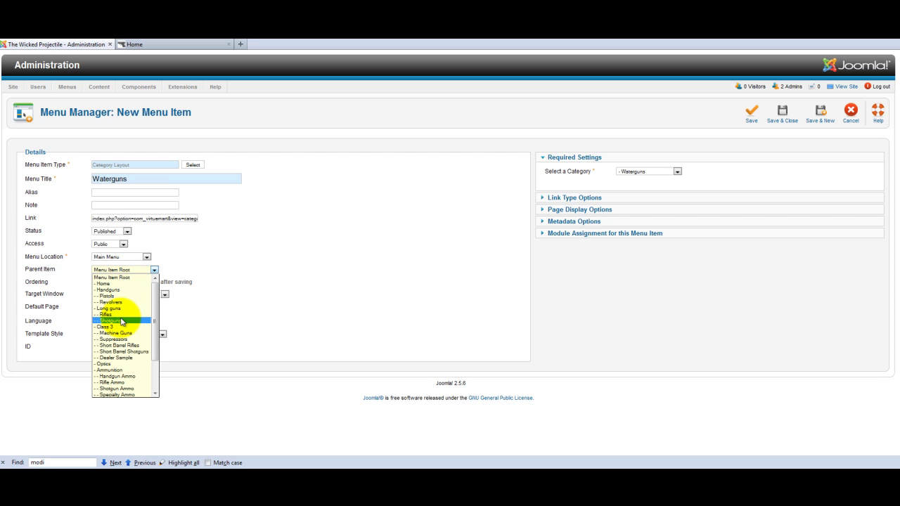
scroll(121, 322, down, 2)
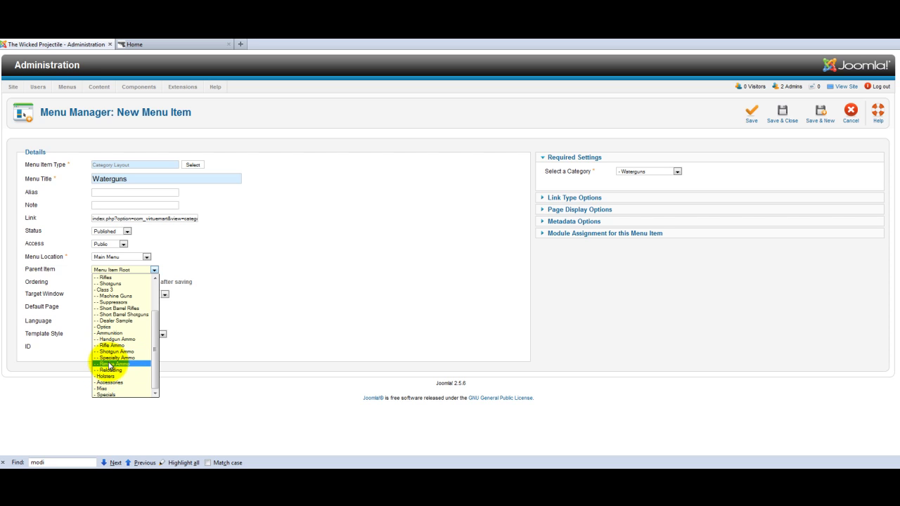
scroll(111, 365, up, 1)
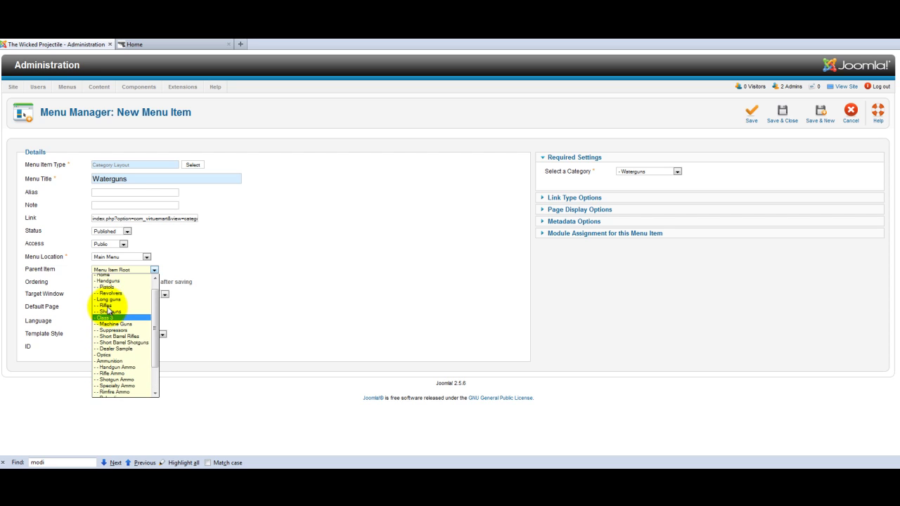
scroll(109, 313, up, 1)
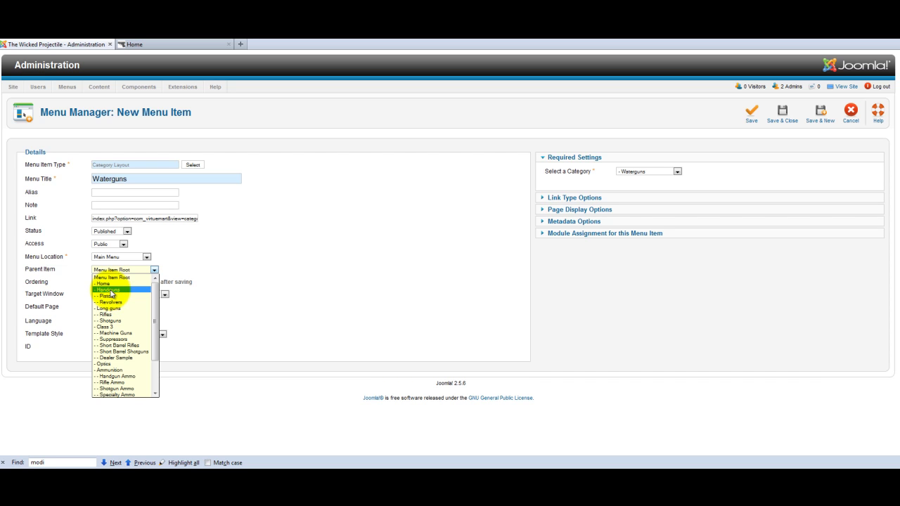
click(110, 291)
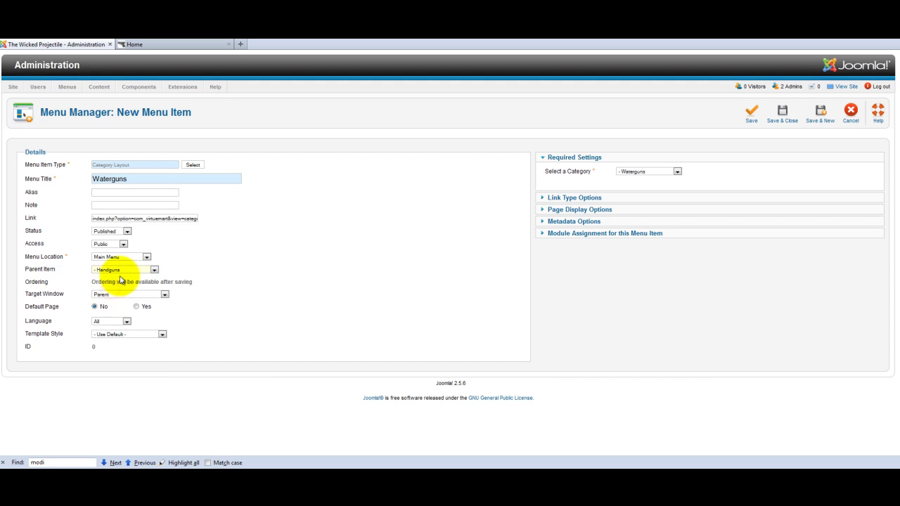
click(782, 116)
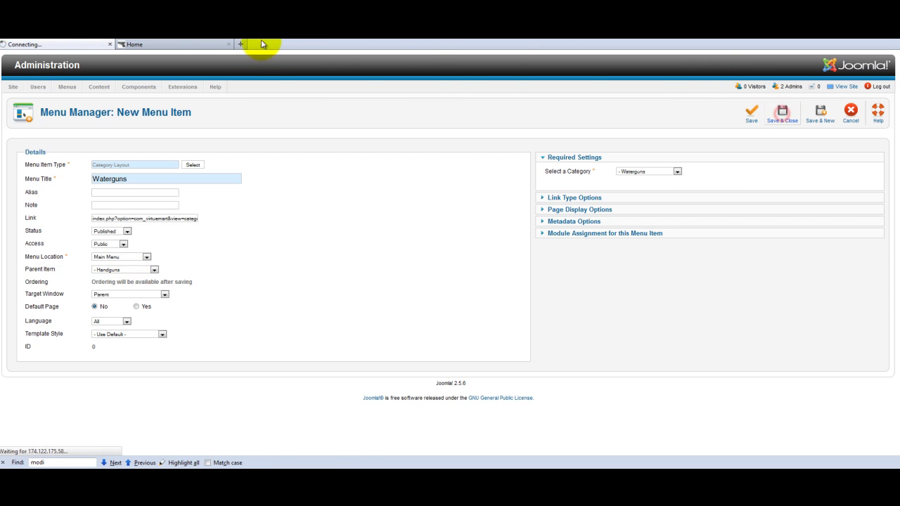
Reload the storefront home page and open the Waterguns page from the Handguns submenu to check its product listing
click(169, 44)
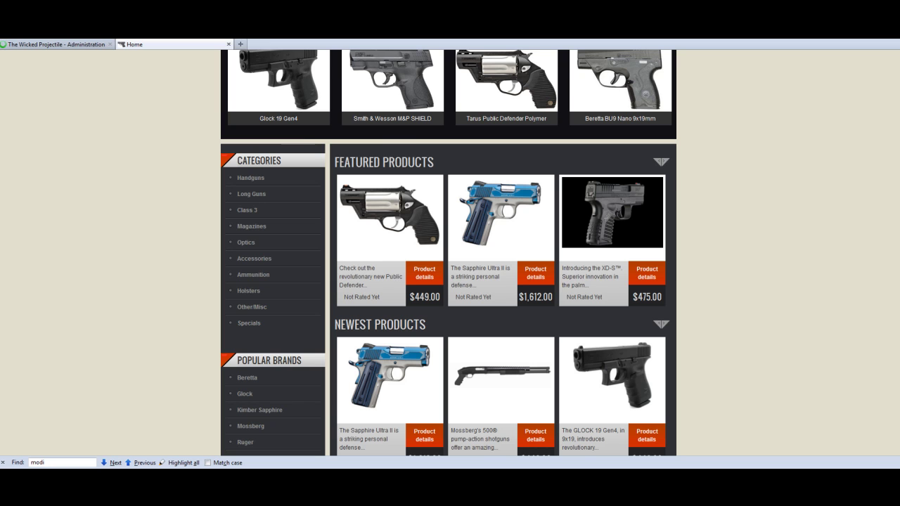
key(F5)
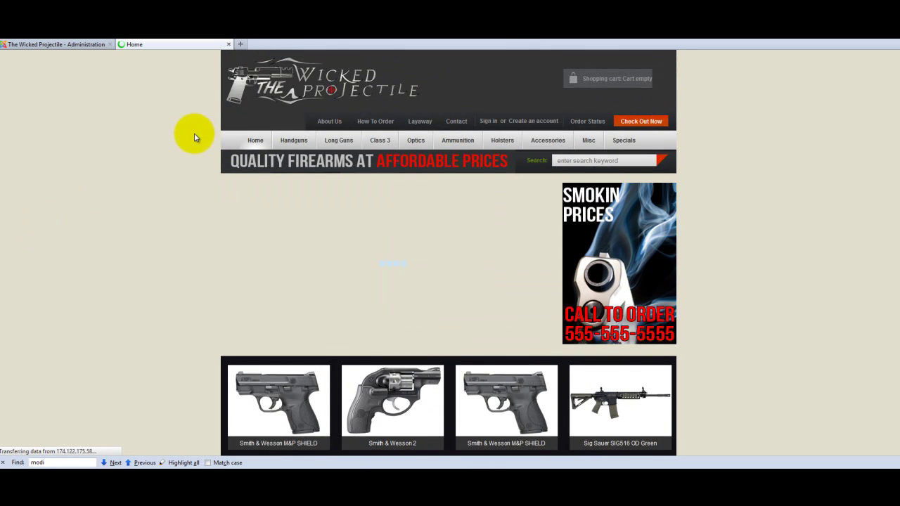
mouse_move(293, 135)
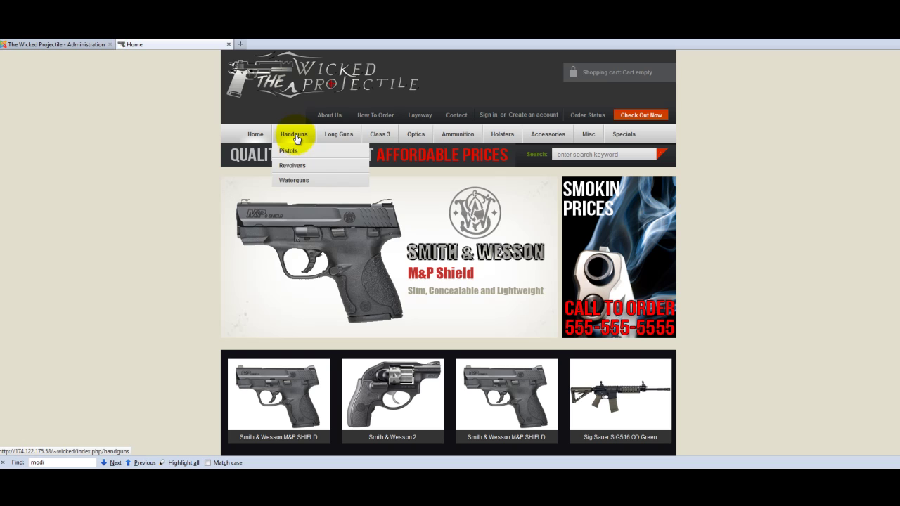
click(303, 184)
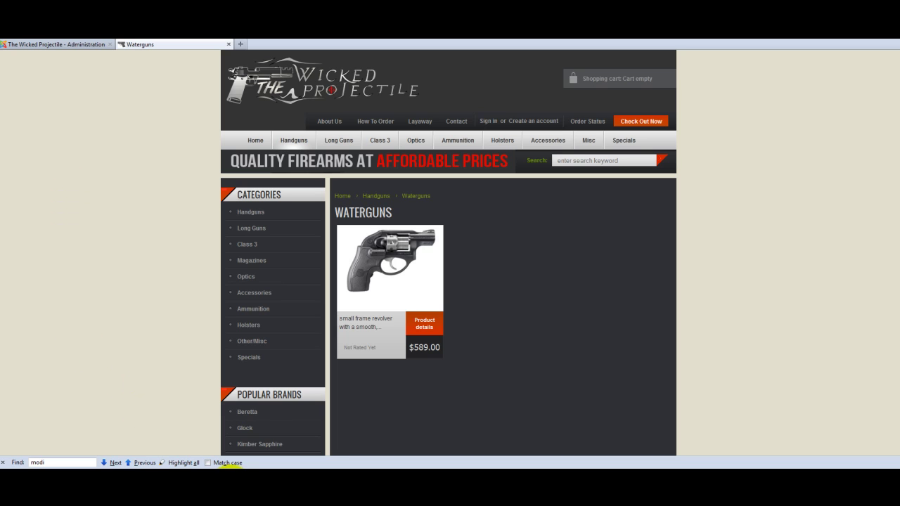
mouse_move(236, 467)
mouse_move(255, 452)
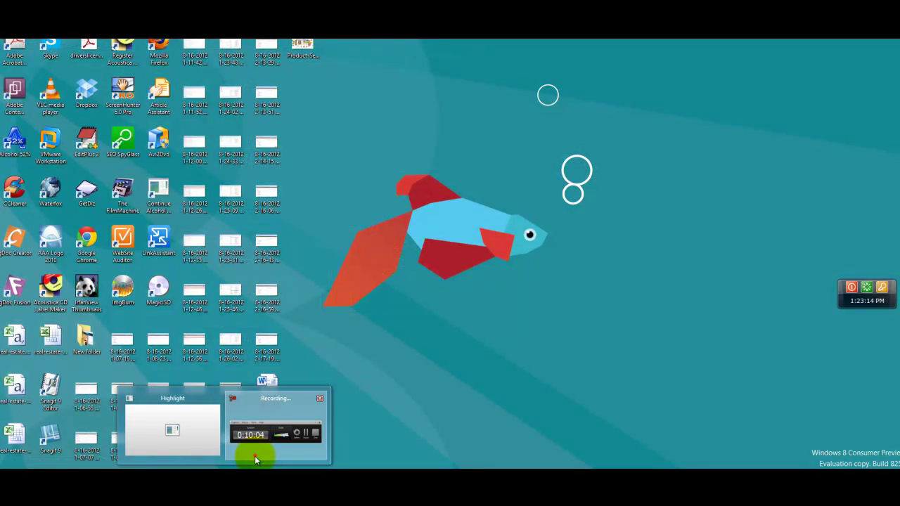